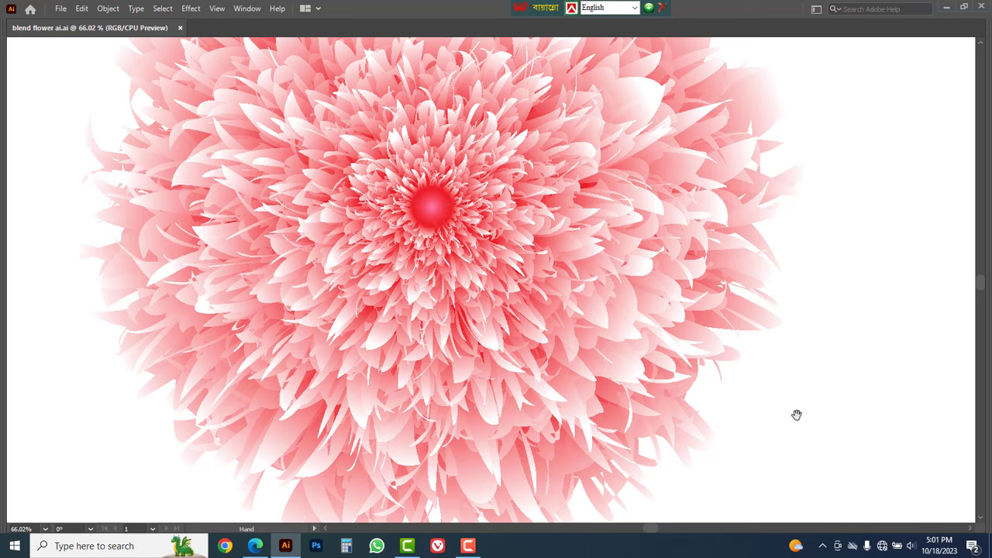
# - Close the finished blend flower document
pyautogui.moveTo(795, 414); pyautogui.dragTo(795, 368)
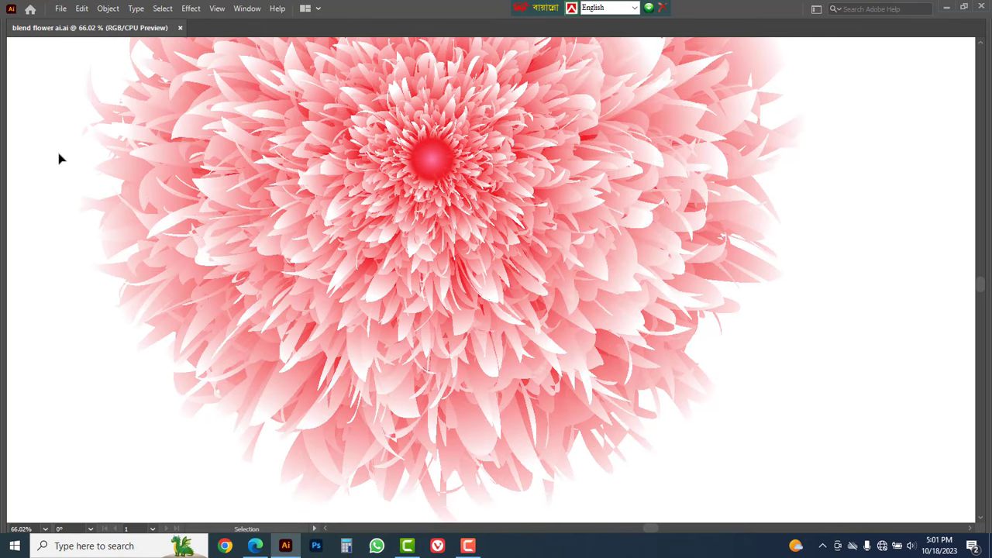
pyautogui.click(180, 29)
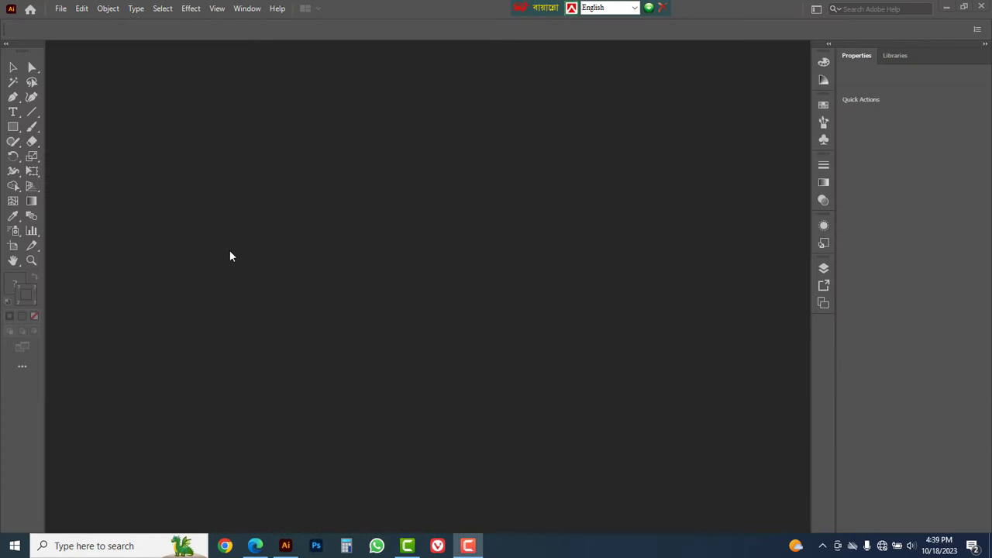
# - Create a new 1920 x 1080 px RGB document from the Web-Large preset
pyautogui.click(60, 8)
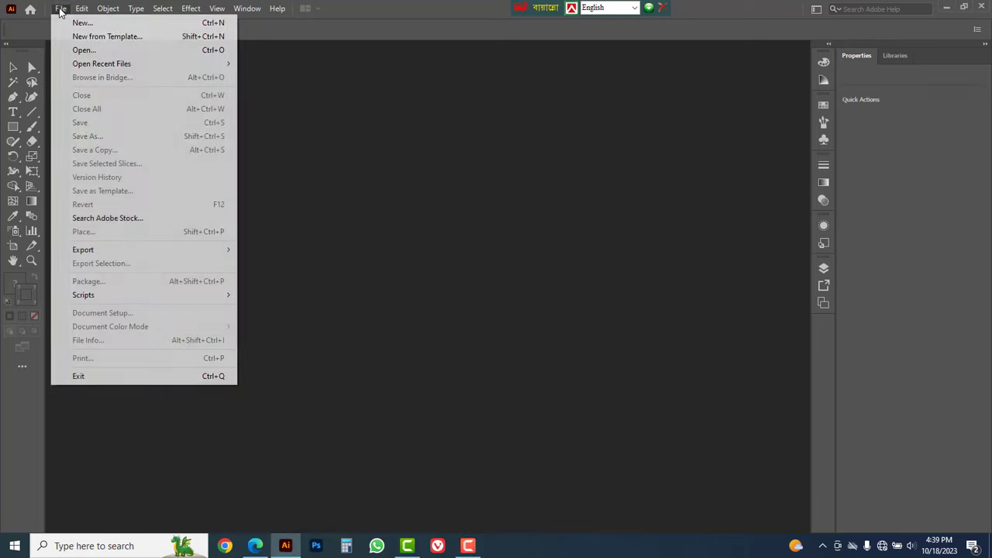
pyautogui.click(74, 22)
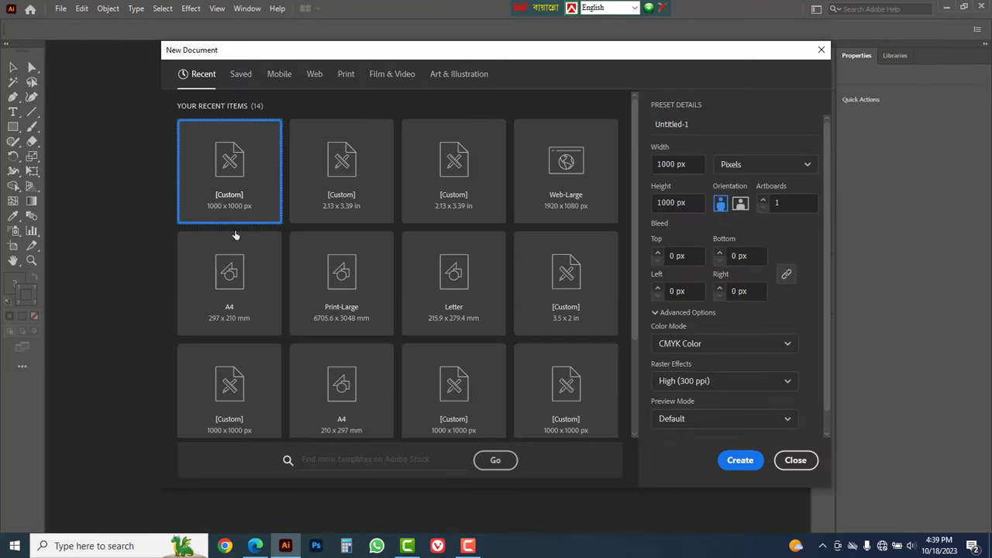
pyautogui.click(553, 199)
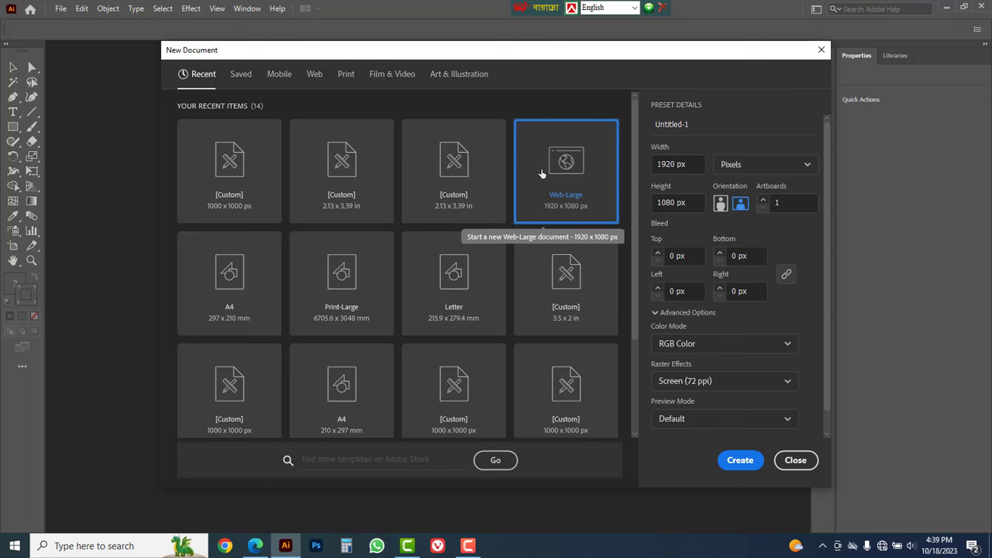
pyautogui.click(739, 461)
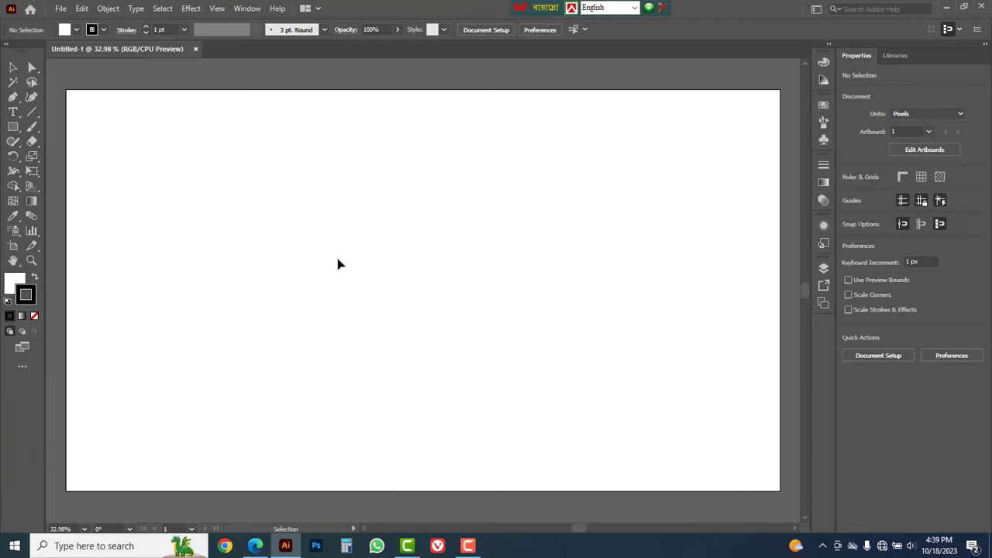
pyautogui.click(14, 129)
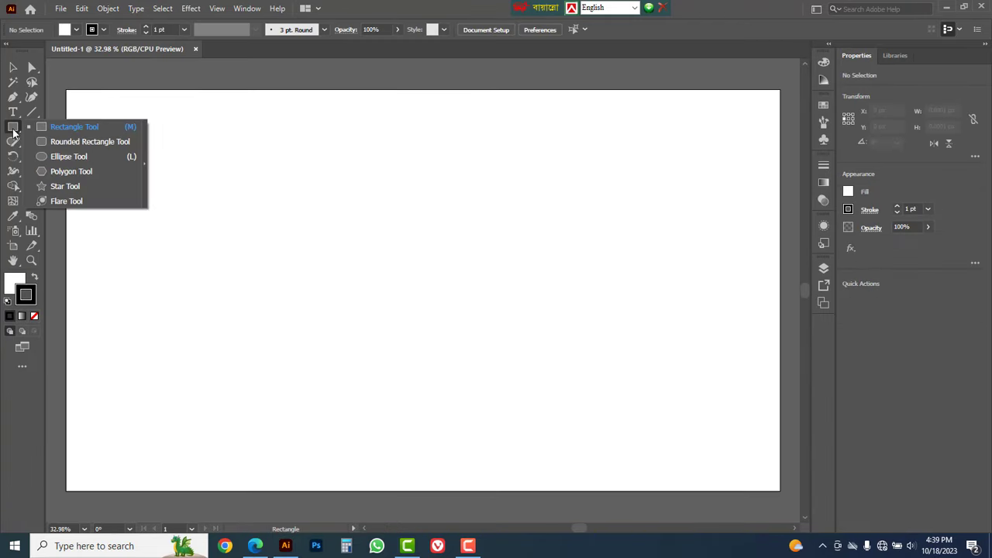
pyautogui.click(83, 190)
pyautogui.click(407, 285)
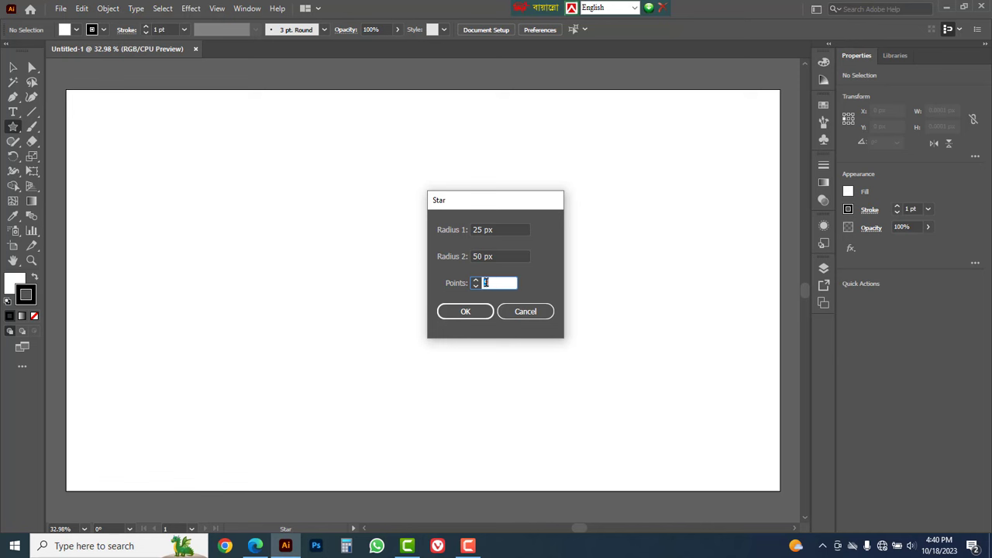
pyautogui.click(524, 311)
pyautogui.moveTo(313, 219); pyautogui.dragTo(416, 302)
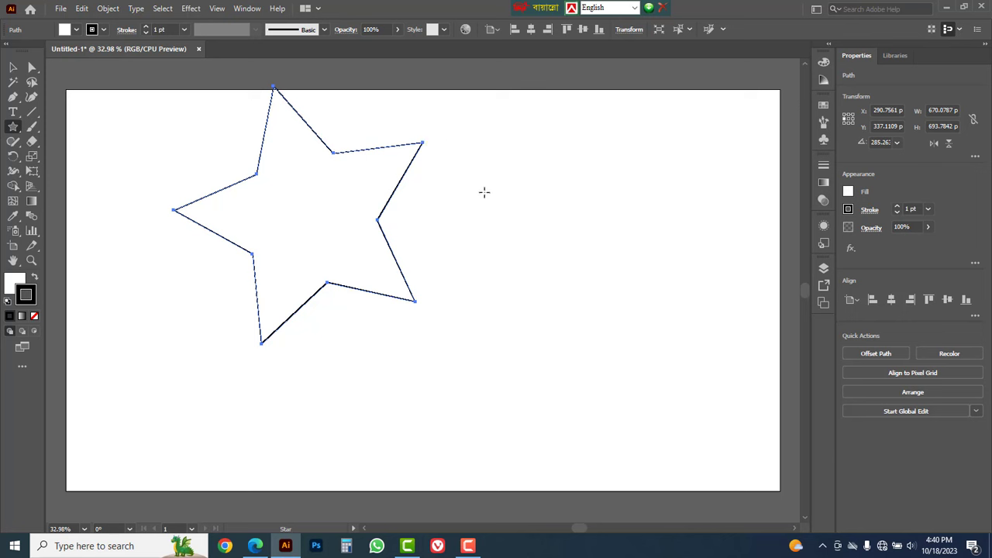
pyautogui.click(14, 68)
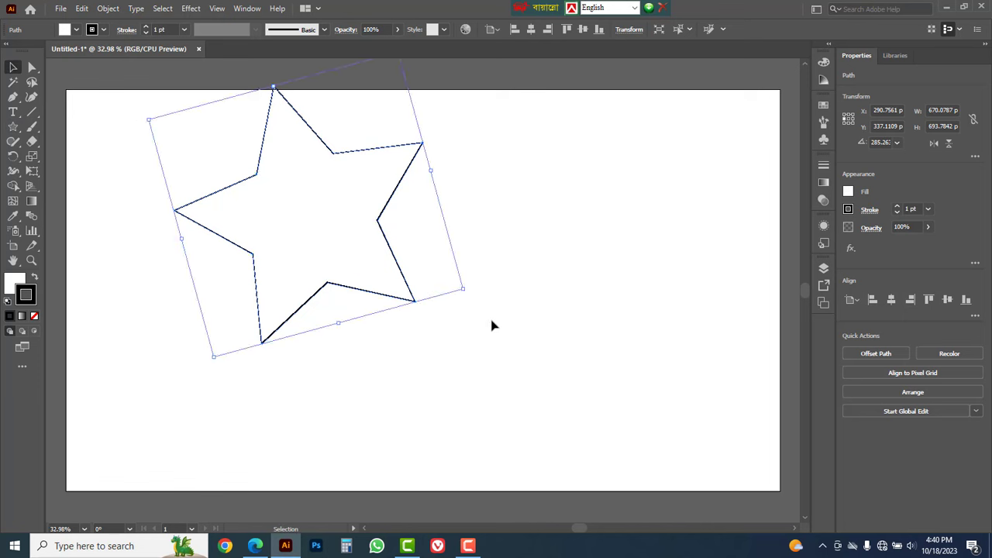
pyautogui.press('Delete')
# - Create a star with 55 points, Radius 1 of 365.1606 px and Radius 2 of 182.5803 px
pyautogui.click(11, 130)
pyautogui.click(12, 129)
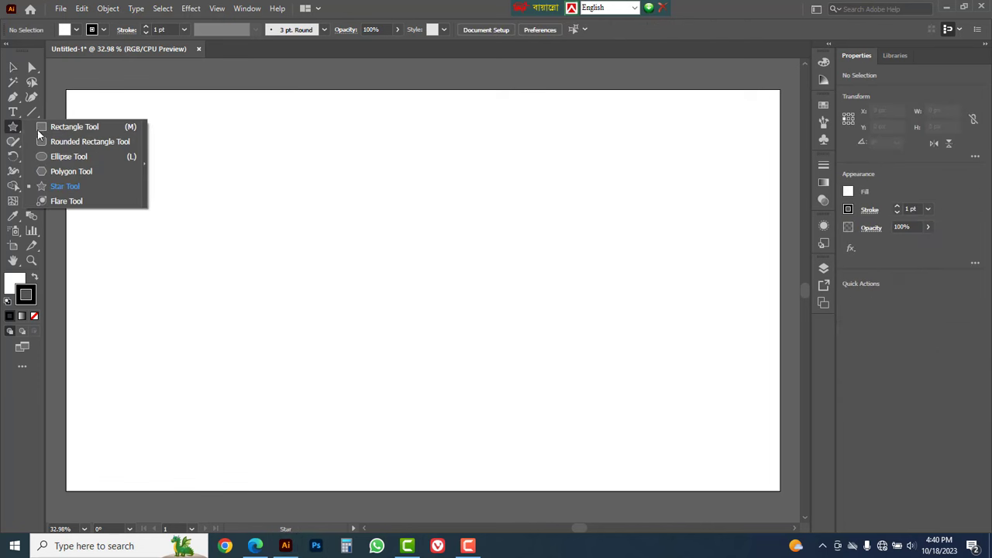
pyautogui.click(62, 187)
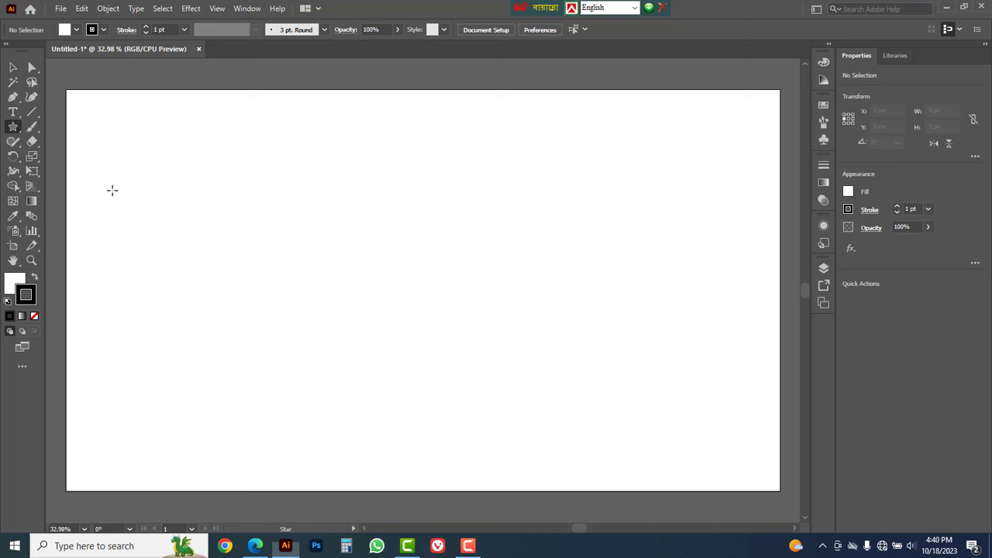
pyautogui.click(341, 251)
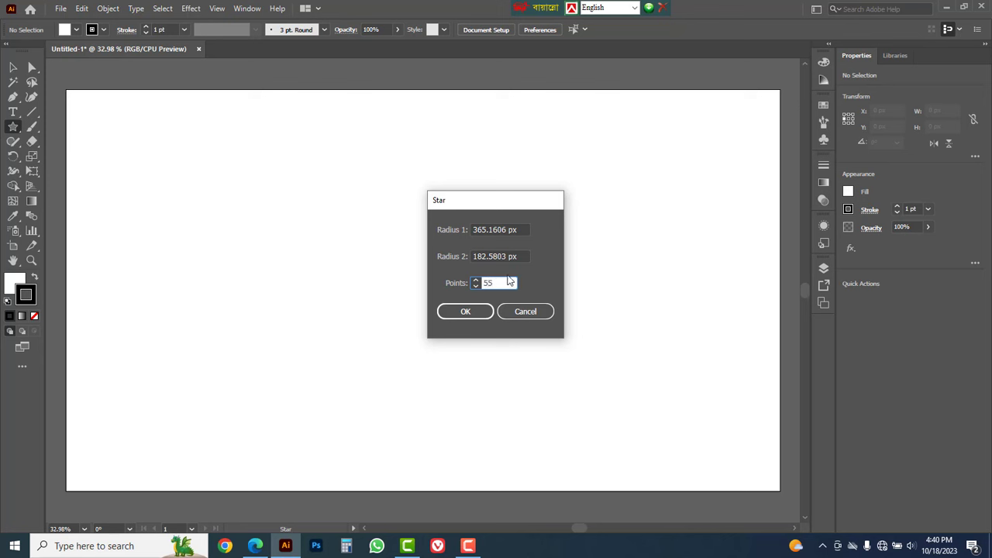
pyautogui.click(466, 311)
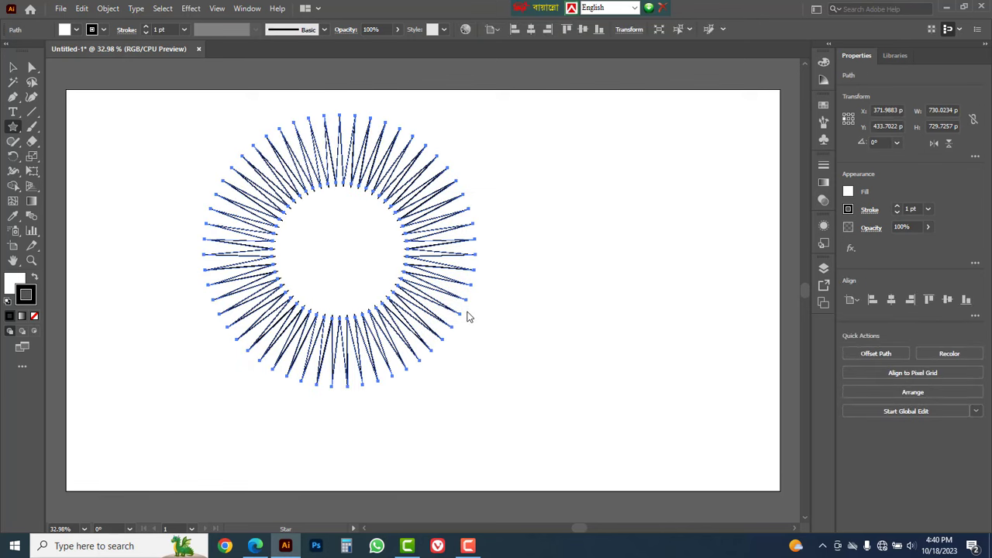
# - Center the star horizontally and vertically on the artboard and enlarge it proportionally from its center to about 884 px wide
pyautogui.click(13, 68)
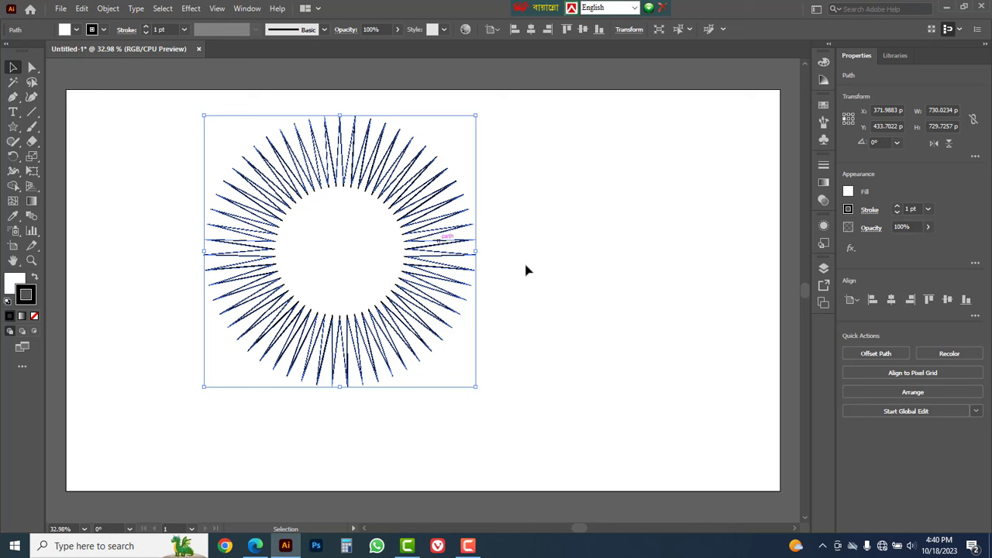
pyautogui.click(531, 30)
pyautogui.click(581, 29)
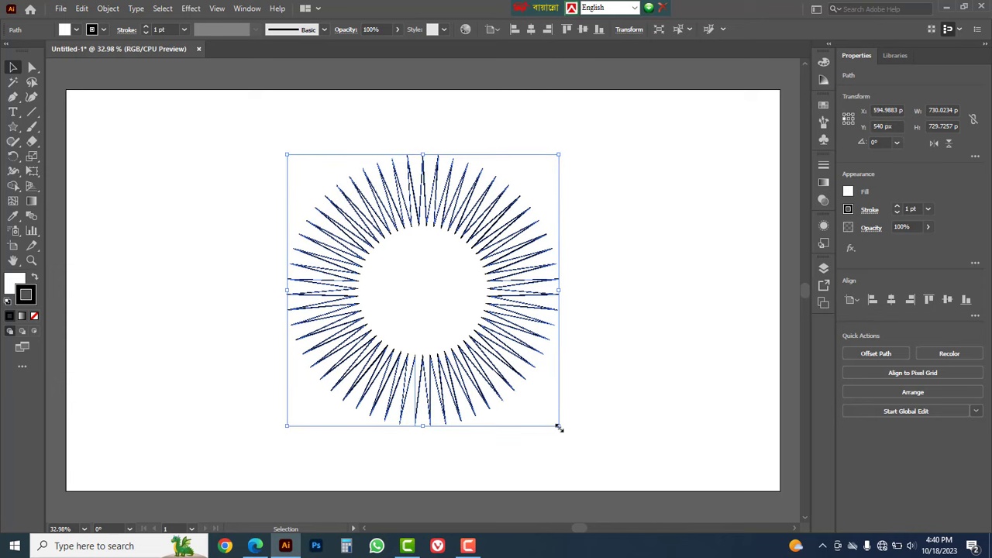
pyautogui.moveTo(559, 427); pyautogui.dragTo(587, 470)
# - Fill the star with a white-to-black radial gradient
pyautogui.hotkey('ctrl', '=')
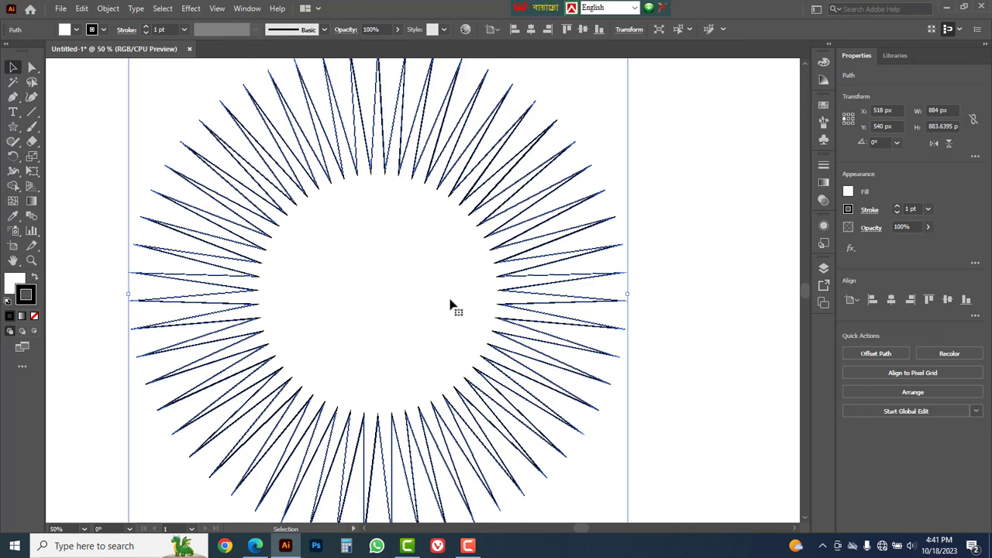
pyautogui.click(822, 181)
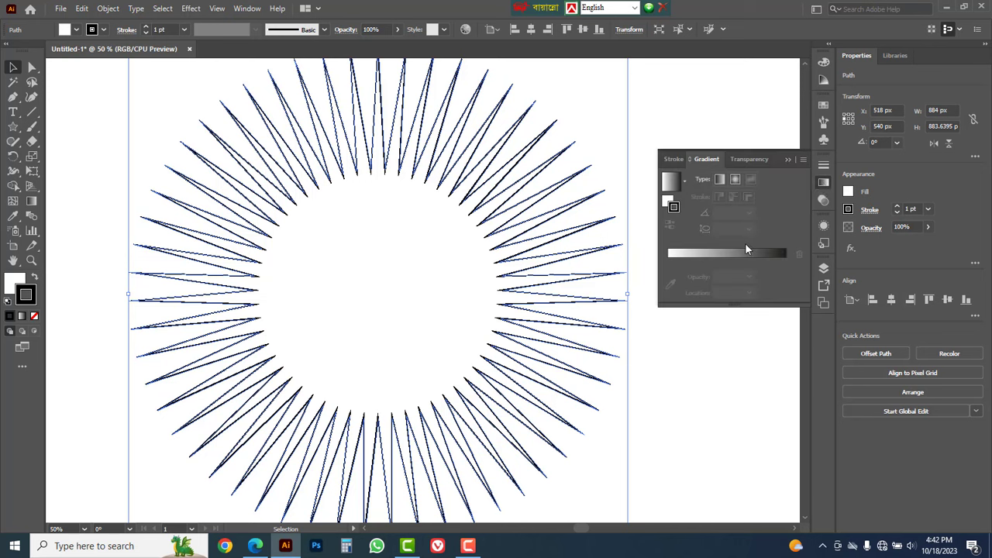
pyautogui.click(667, 201)
pyautogui.click(725, 255)
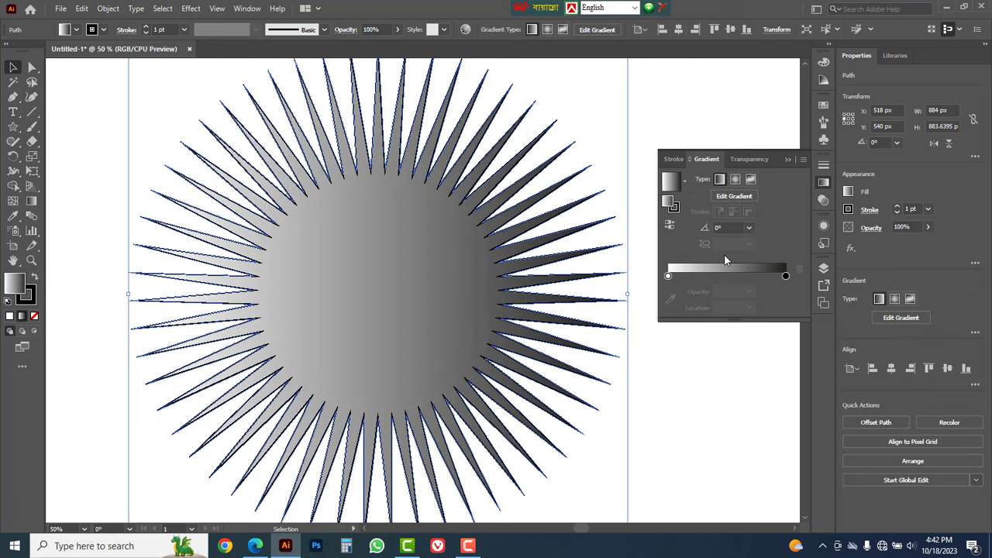
pyautogui.click(736, 180)
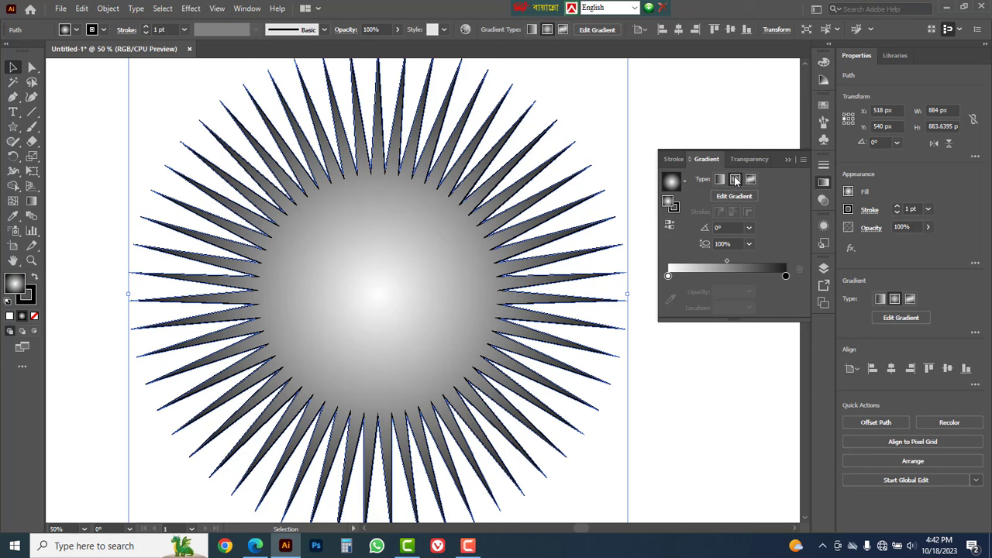
# - Change the gradient's black end stop to red and move it to about the 50% location
pyautogui.doubleClick(786, 276)
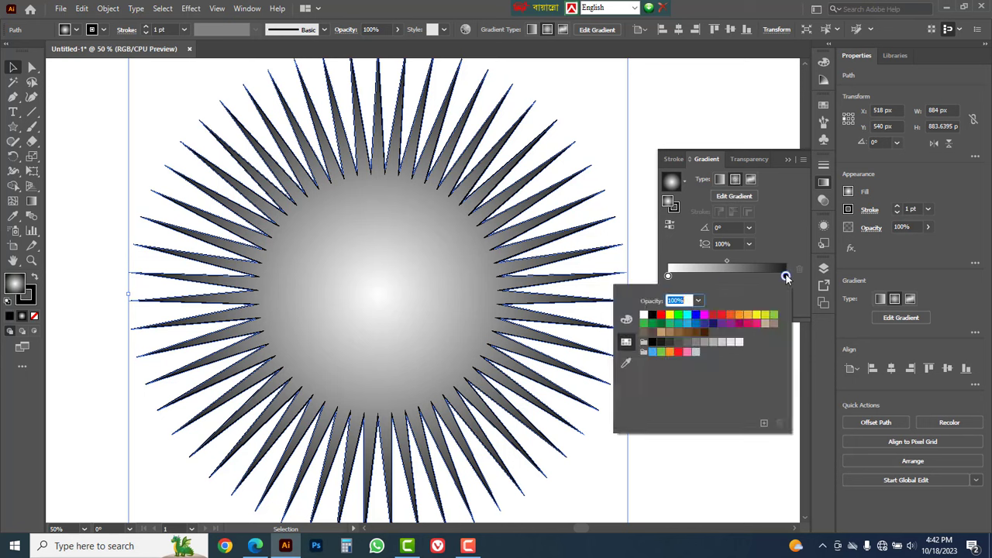
pyautogui.click(713, 315)
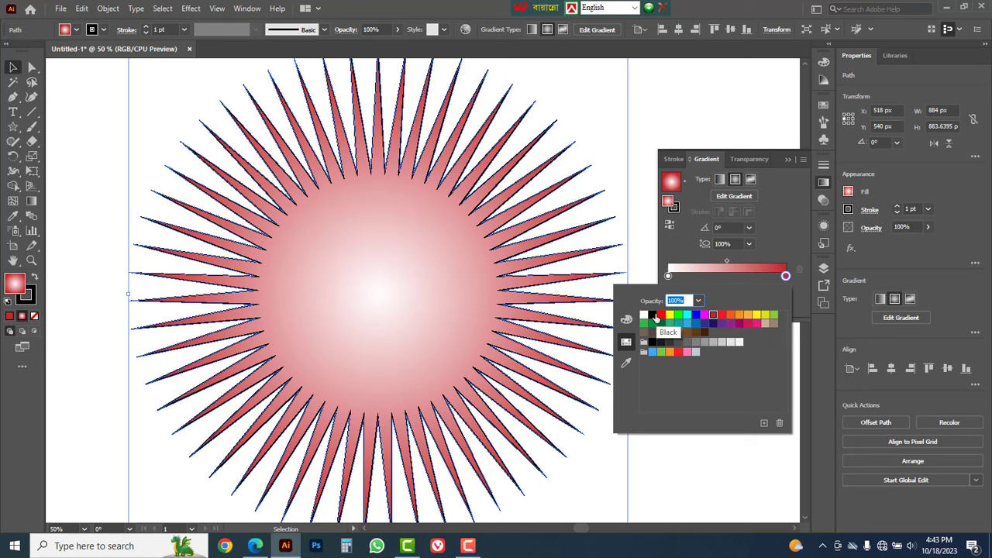
pyautogui.click(661, 316)
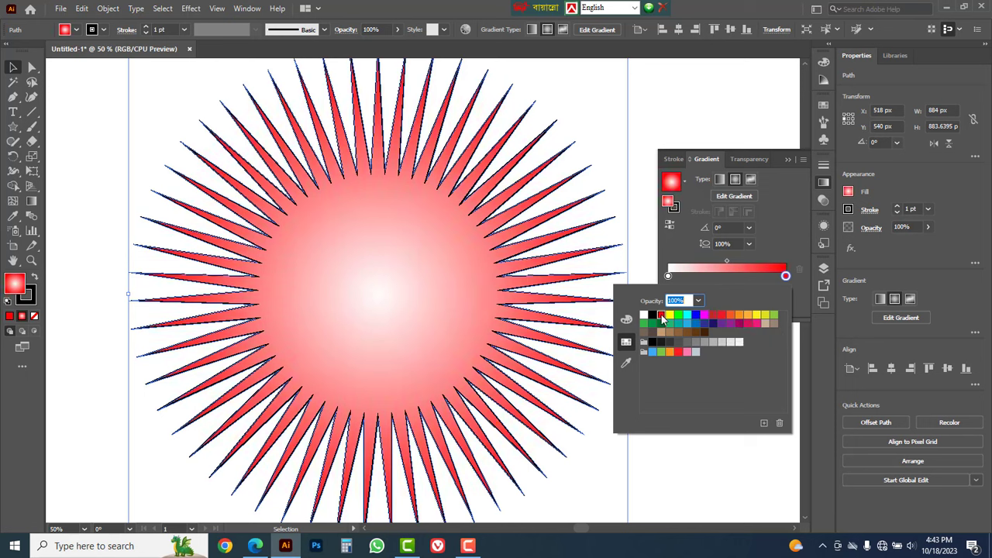
pyautogui.click(786, 277)
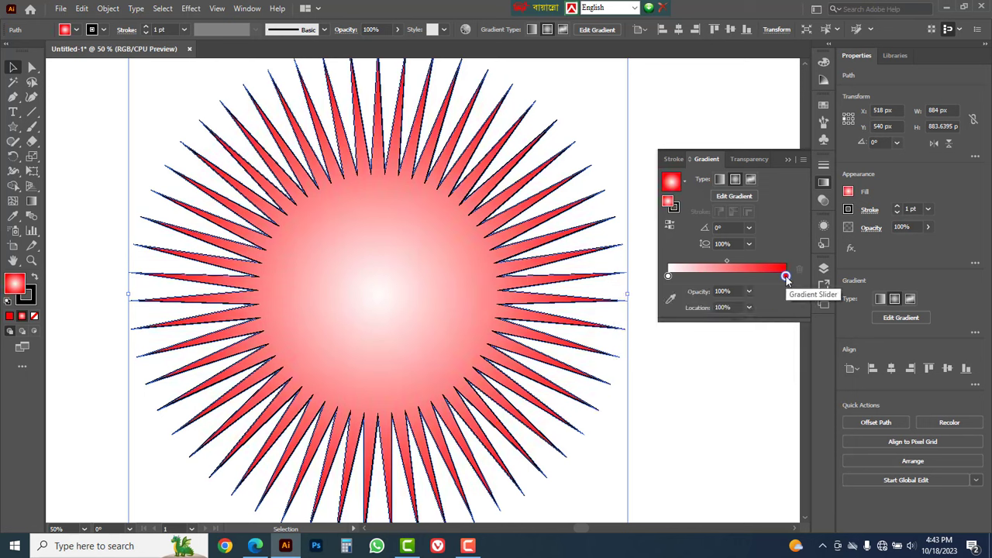
pyautogui.moveTo(787, 276); pyautogui.dragTo(727, 276)
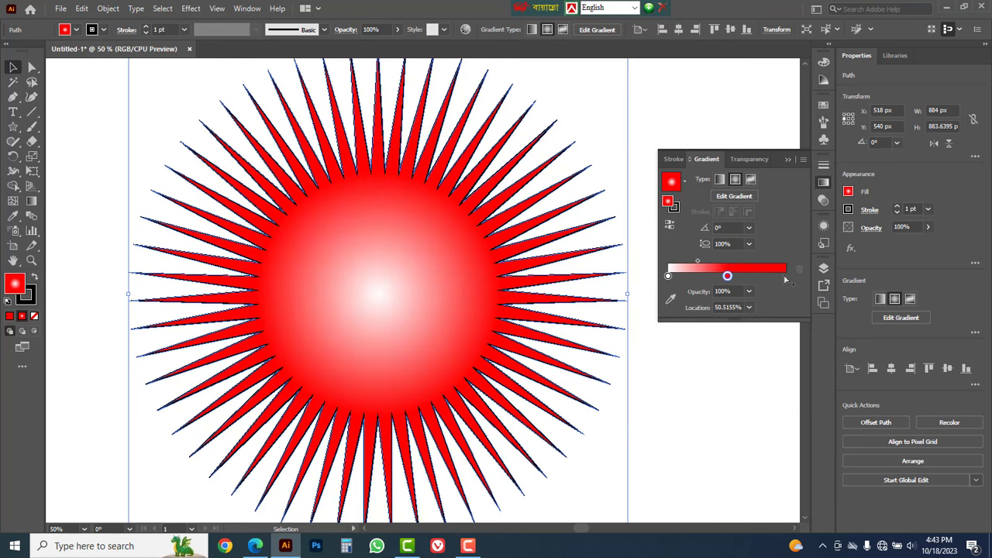
# - Add a blue color stop near the outer end of the star's gradient
pyautogui.click(784, 276)
pyautogui.doubleClick(783, 276)
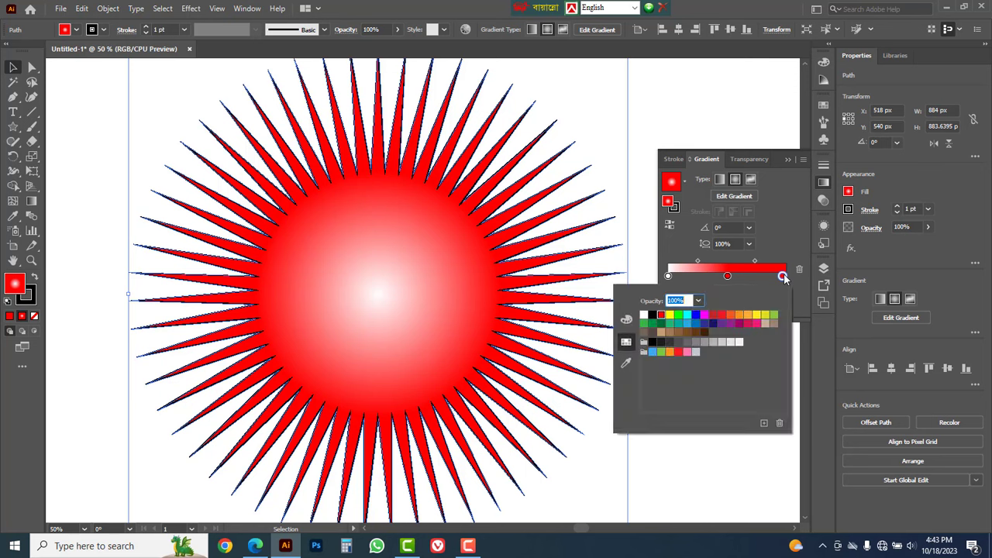
pyautogui.click(697, 318)
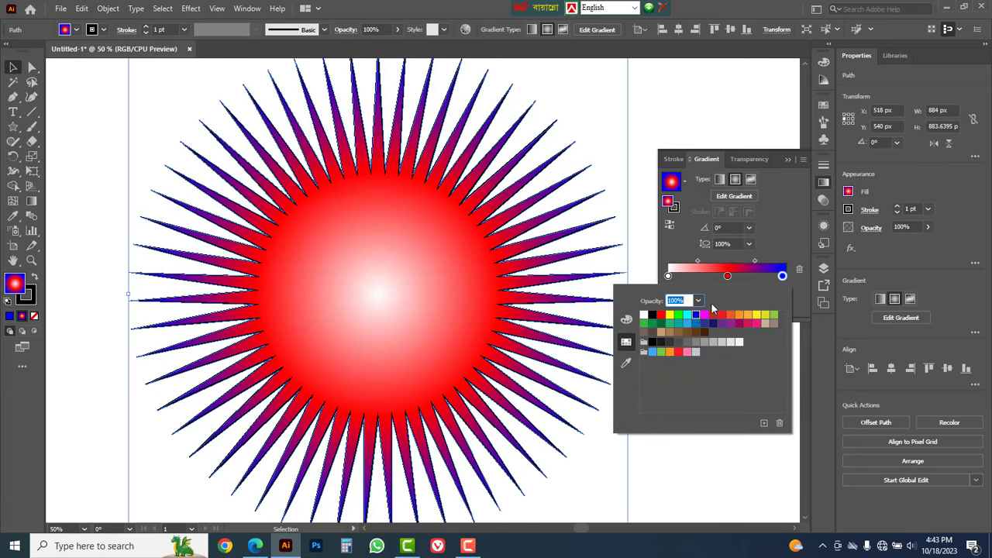
pyautogui.click(773, 242)
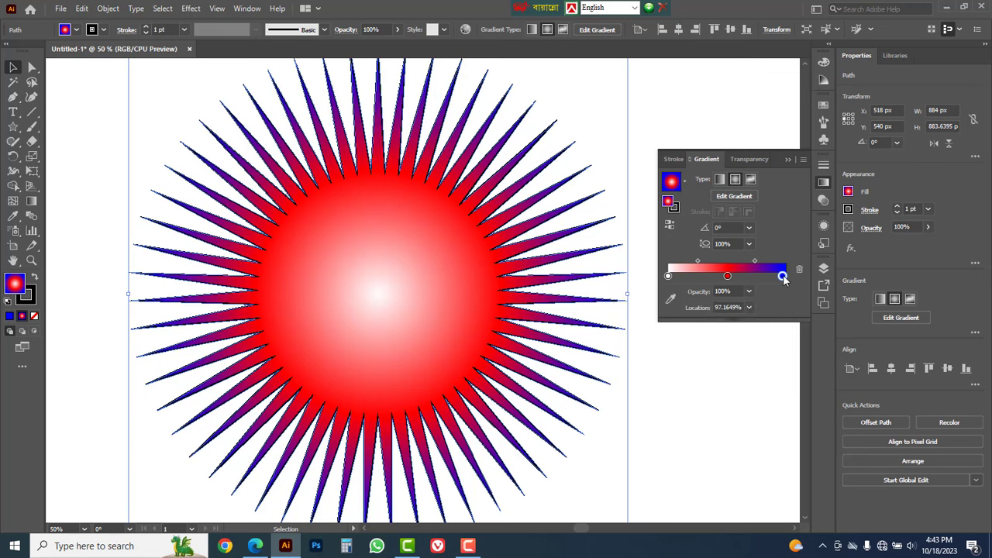
# - Rearrange the gradient stops to blue at 0%, red at about 60% and white at 100%, with the blue-red midpoint at about 39.5%
pyautogui.moveTo(782, 276)
pyautogui.mouseDown()
pyautogui.moveTo(686, 276)
pyautogui.moveTo(794, 277)
pyautogui.mouseUp()
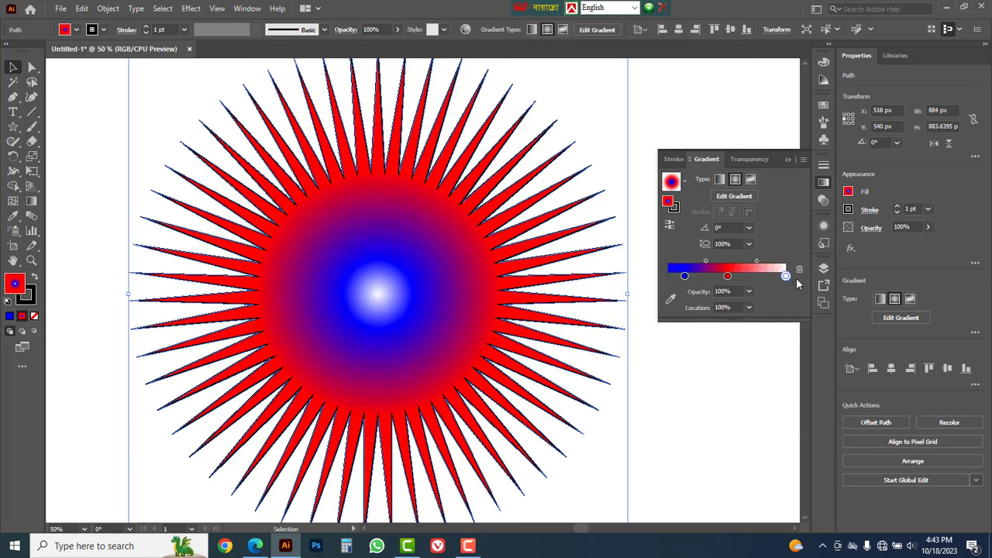
pyautogui.moveTo(686, 277); pyautogui.dragTo(669, 277)
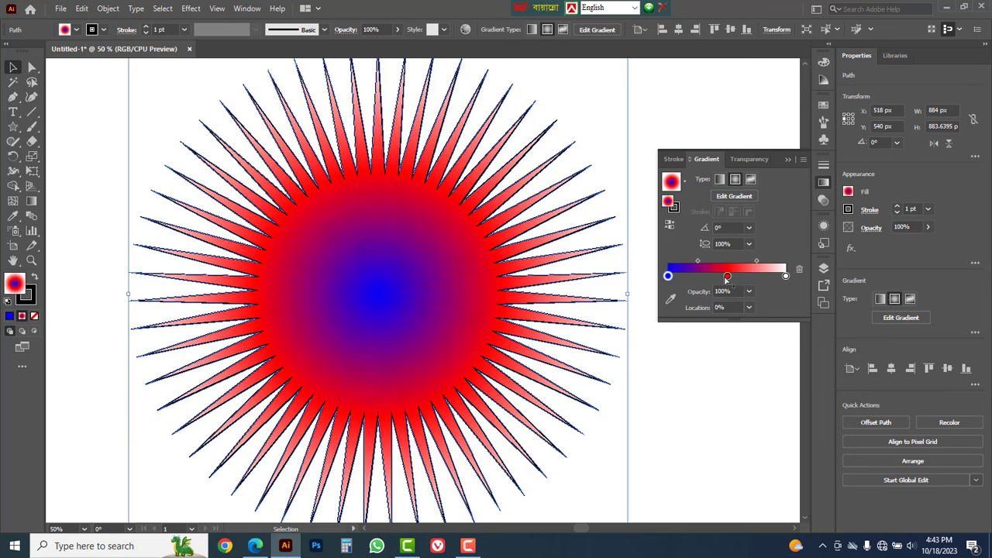
pyautogui.moveTo(728, 276); pyautogui.dragTo(700, 268)
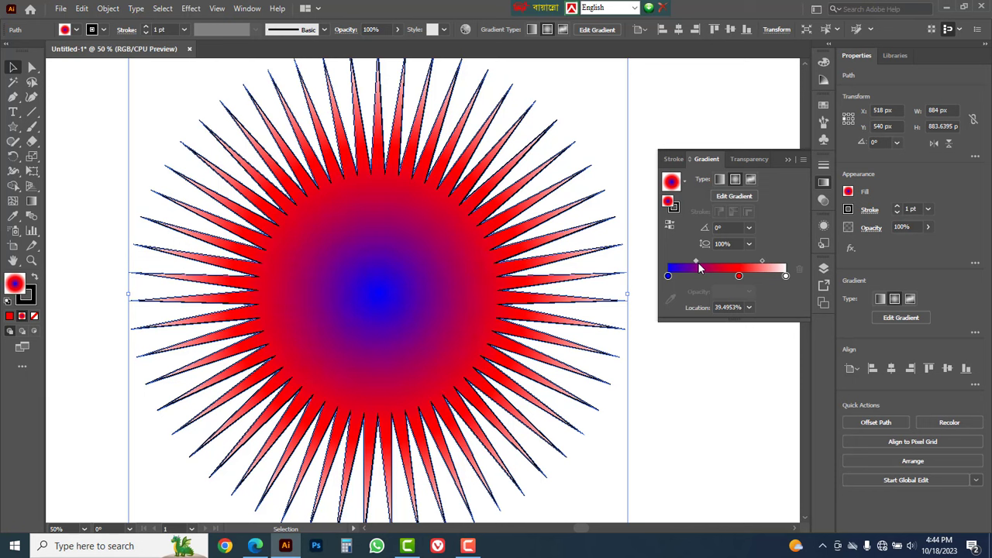
# - Remove the star's stroke and paste a copy of the star in front of it
pyautogui.click(674, 208)
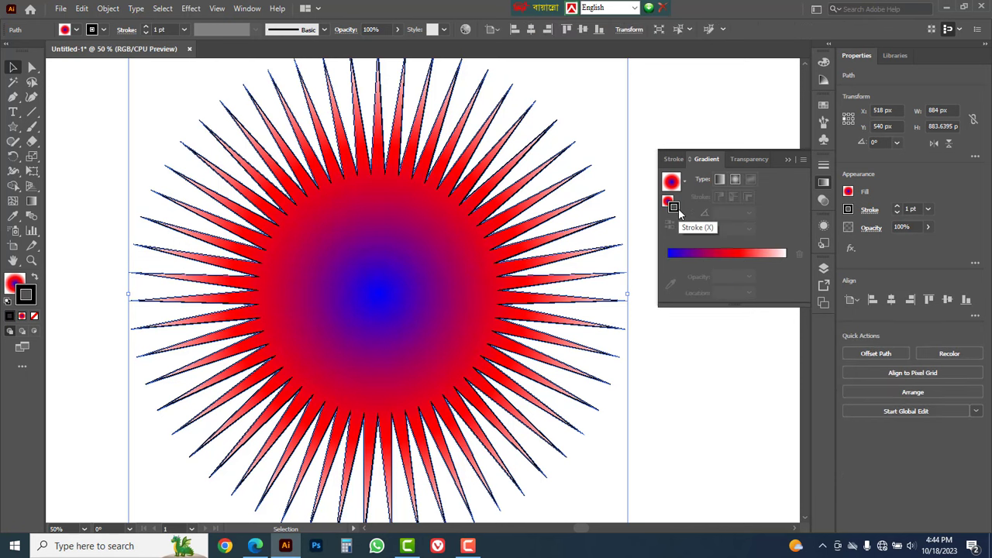
pyautogui.click(34, 316)
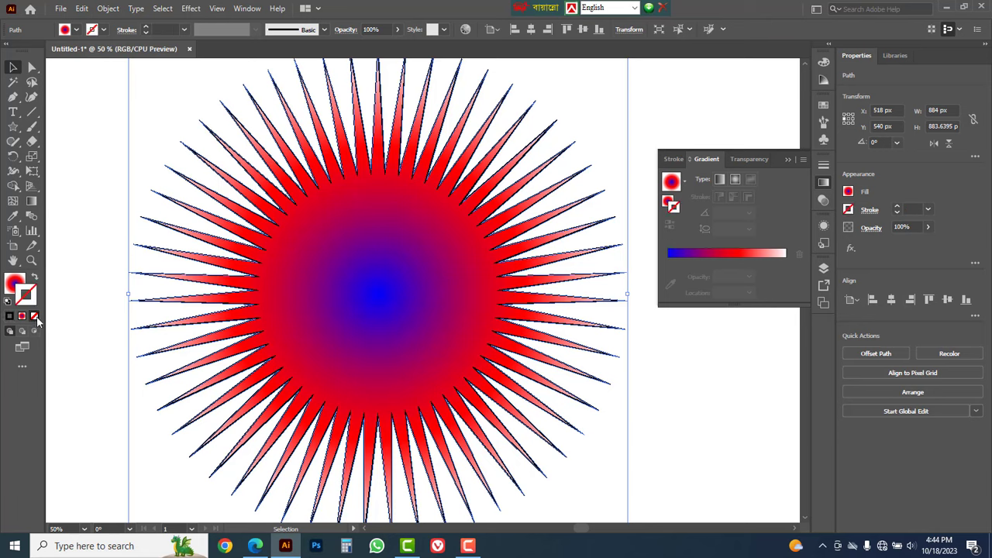
pyautogui.click(82, 9)
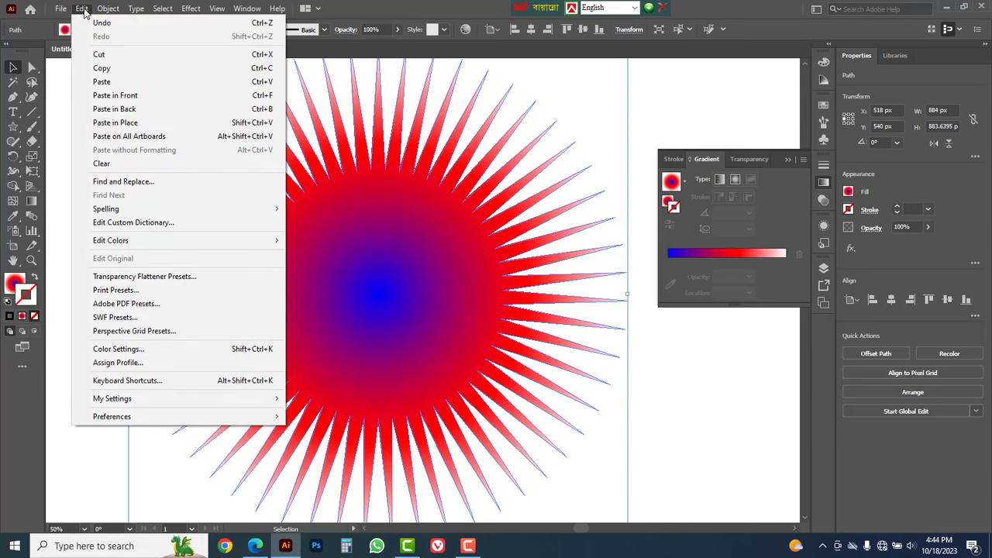
pyautogui.click(118, 73)
pyautogui.click(82, 9)
pyautogui.click(153, 96)
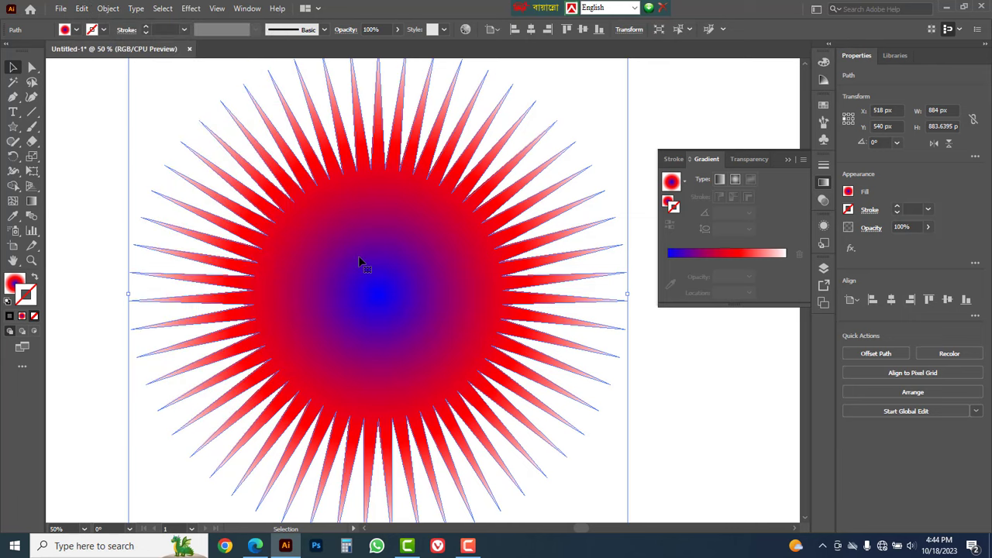
# - Shrink the front star copy around its center to a tiny star and make a blend between it and the large star
pyautogui.hotkey('ctrl', '-')
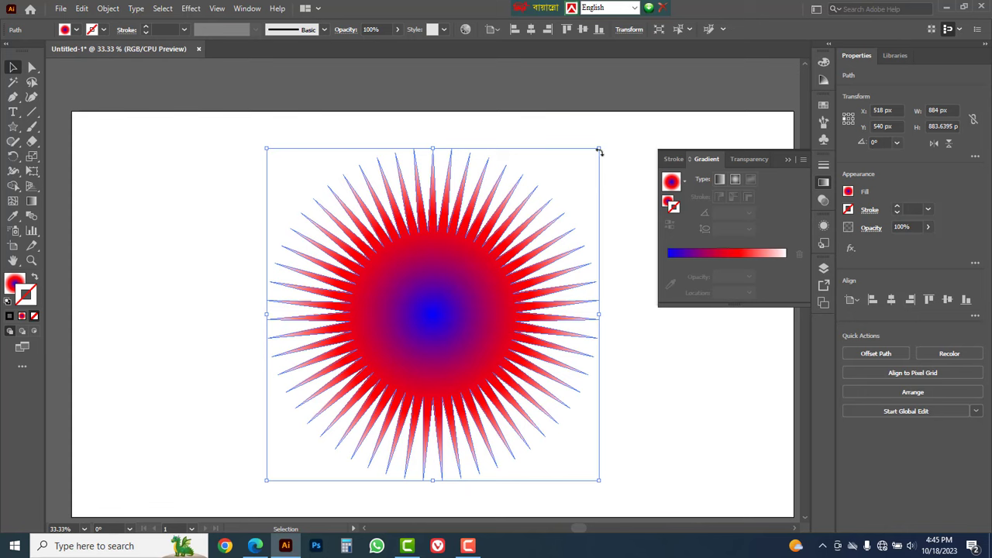
pyautogui.moveTo(599, 148); pyautogui.dragTo(448, 298)
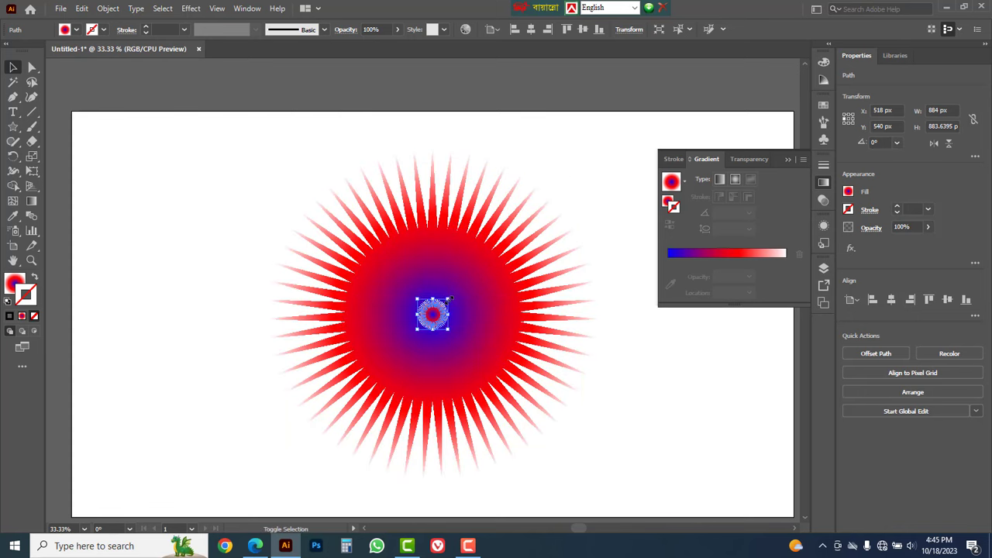
pyautogui.moveTo(223, 161); pyautogui.dragTo(473, 369)
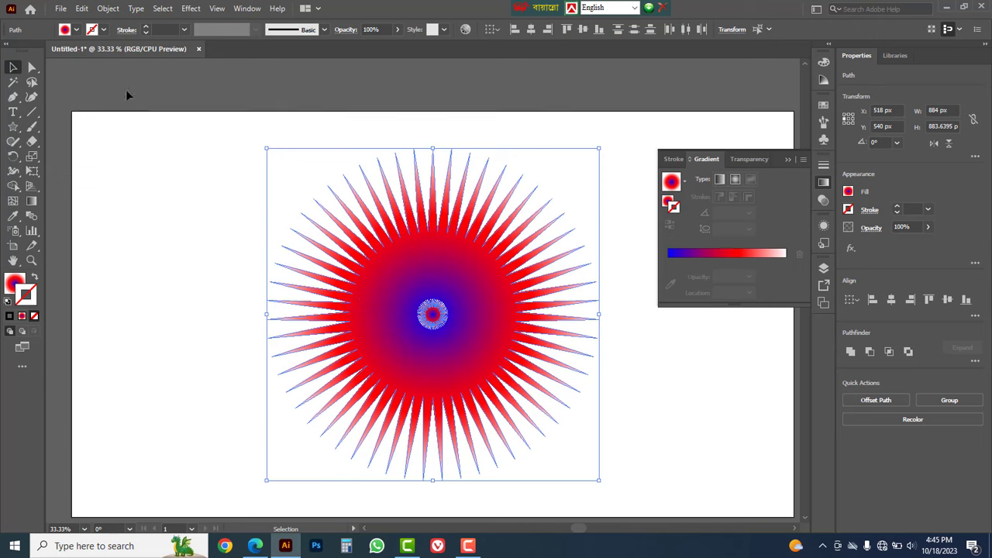
pyautogui.click(109, 9)
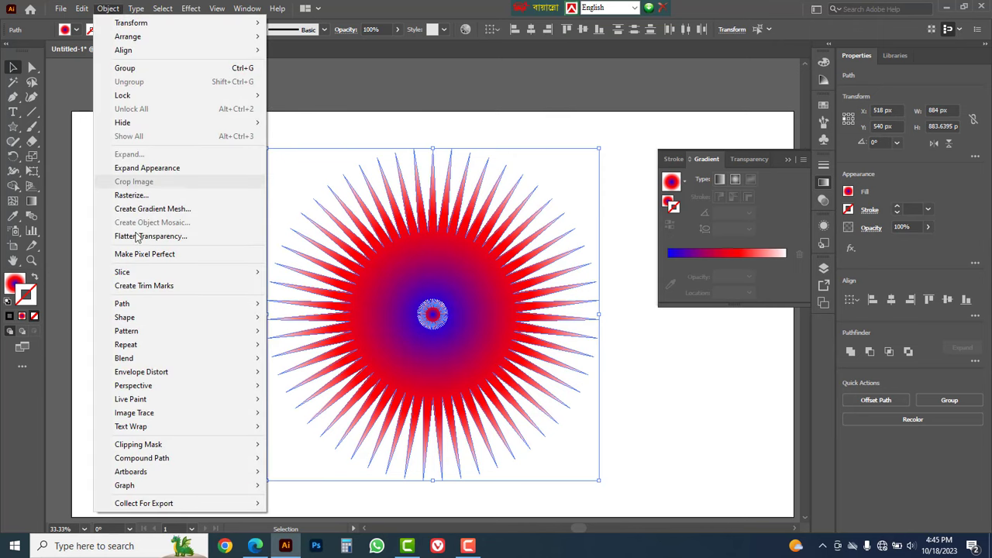
pyautogui.moveTo(131, 365)
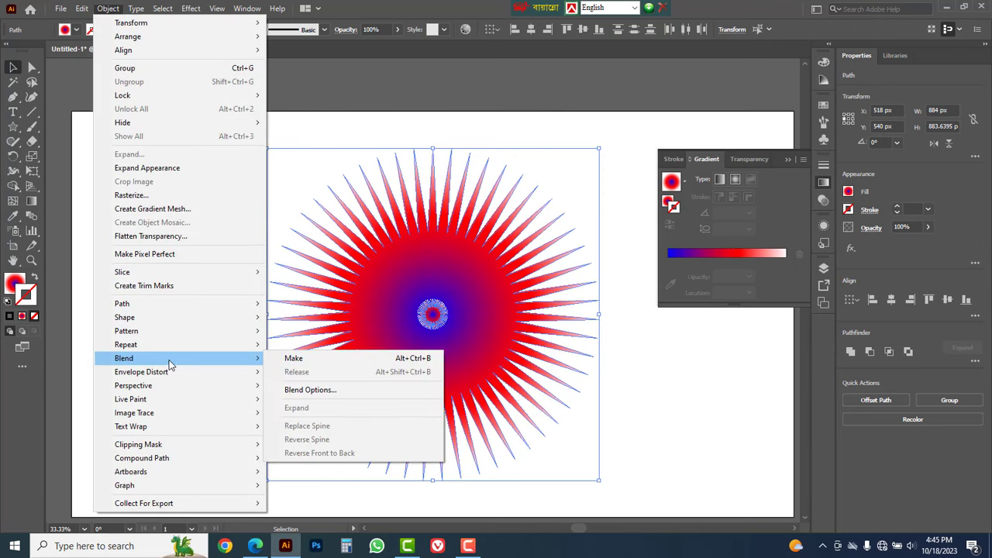
pyautogui.click(295, 359)
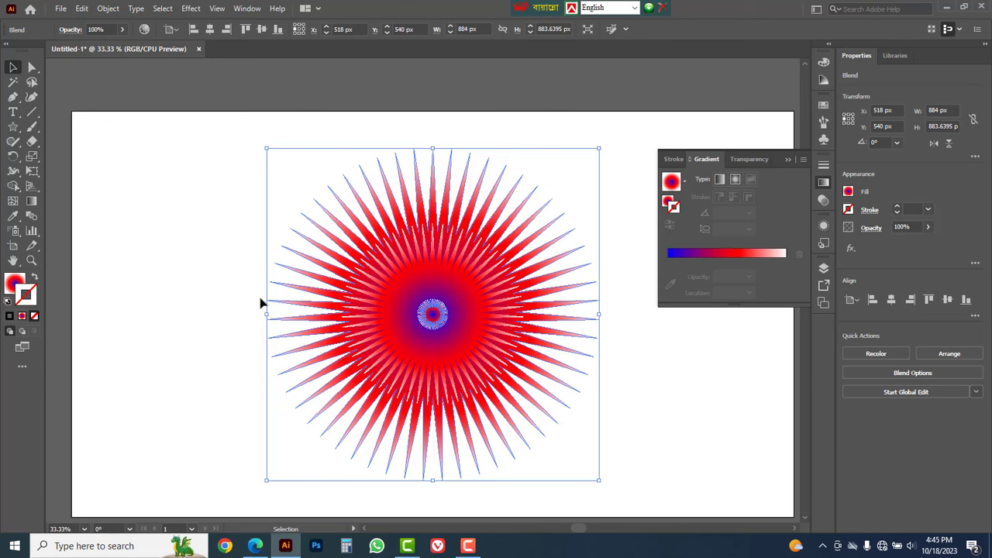
# - Set the blend's spacing to Specified Steps with 58 steps
pyautogui.click(112, 11)
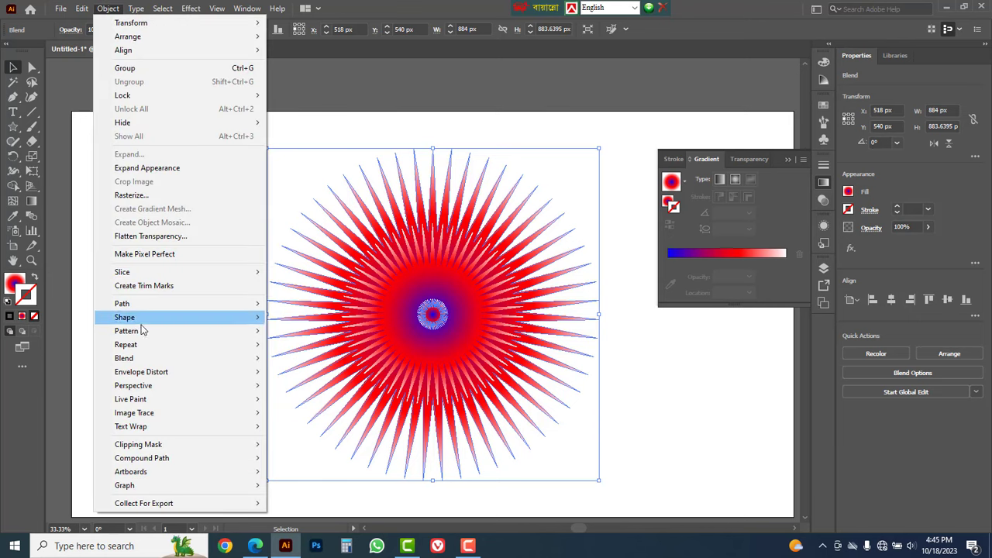
pyautogui.moveTo(137, 361)
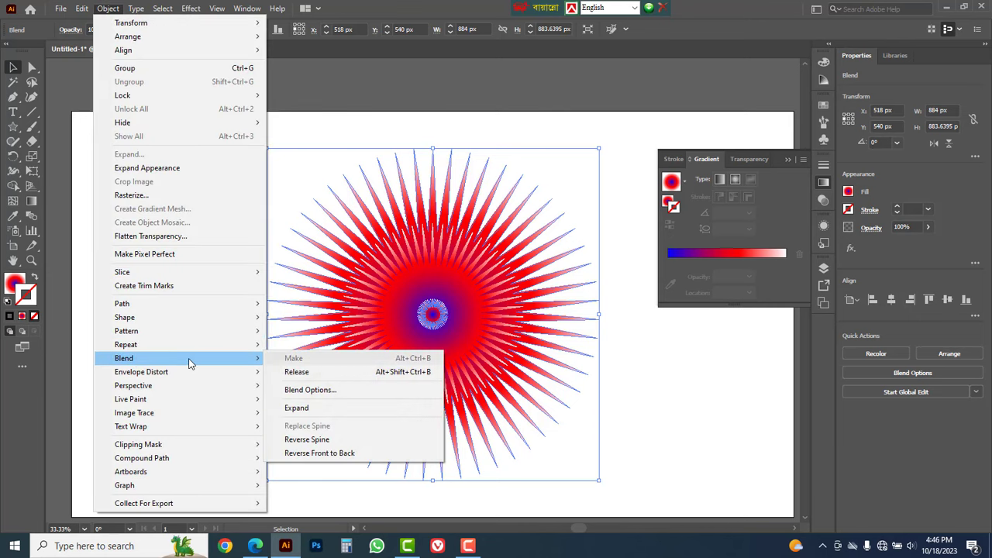
pyautogui.click(328, 394)
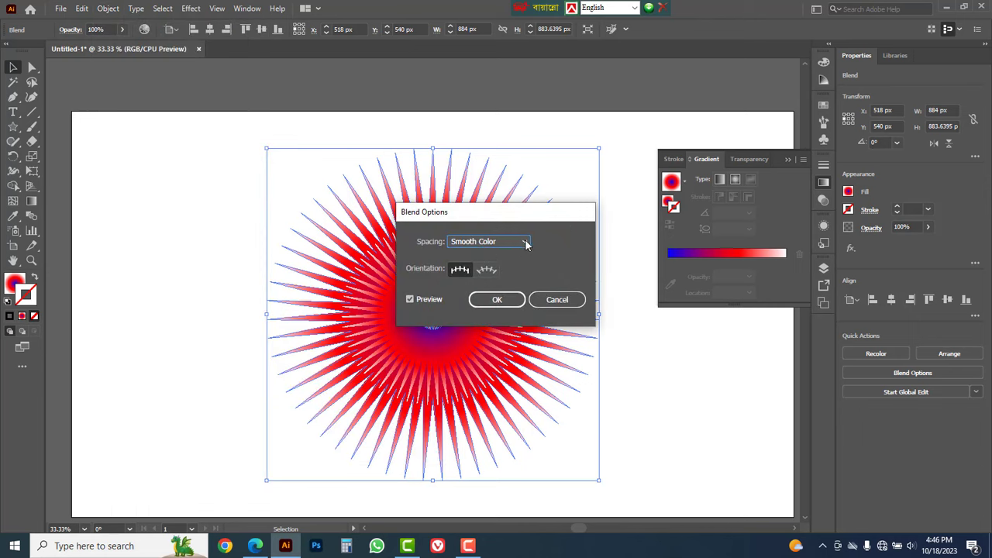
pyautogui.click(526, 243)
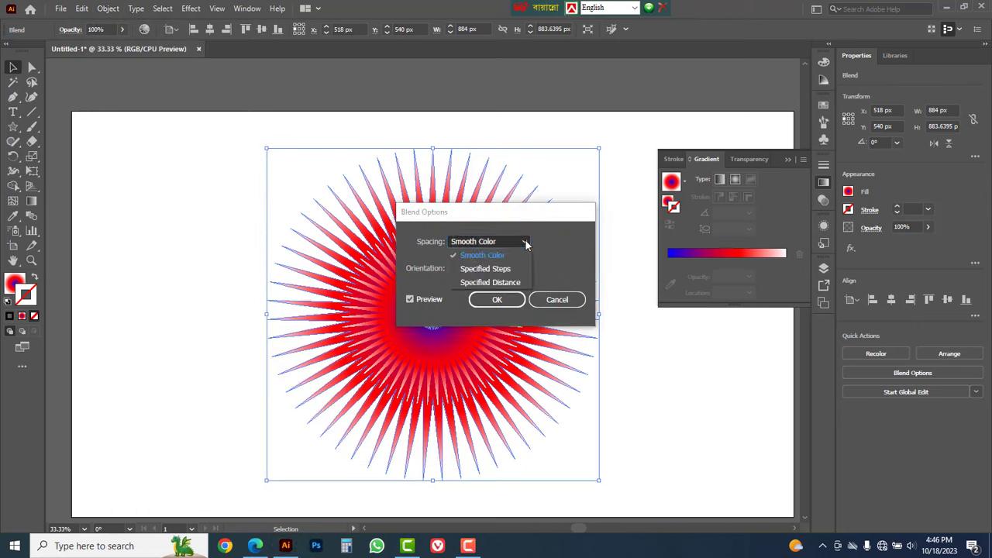
pyautogui.click(484, 269)
pyautogui.moveTo(484, 218); pyautogui.dragTo(576, 338)
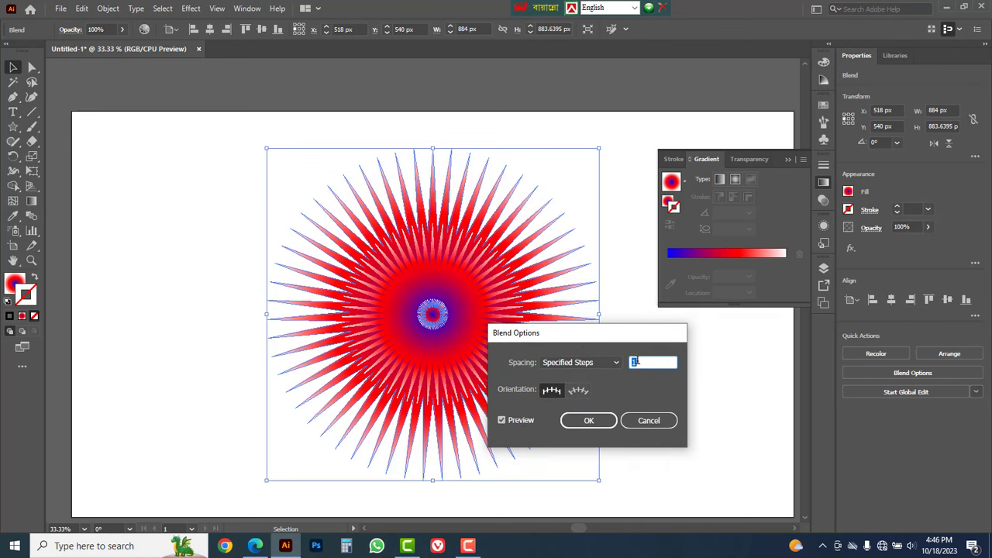
pyautogui.write('58')
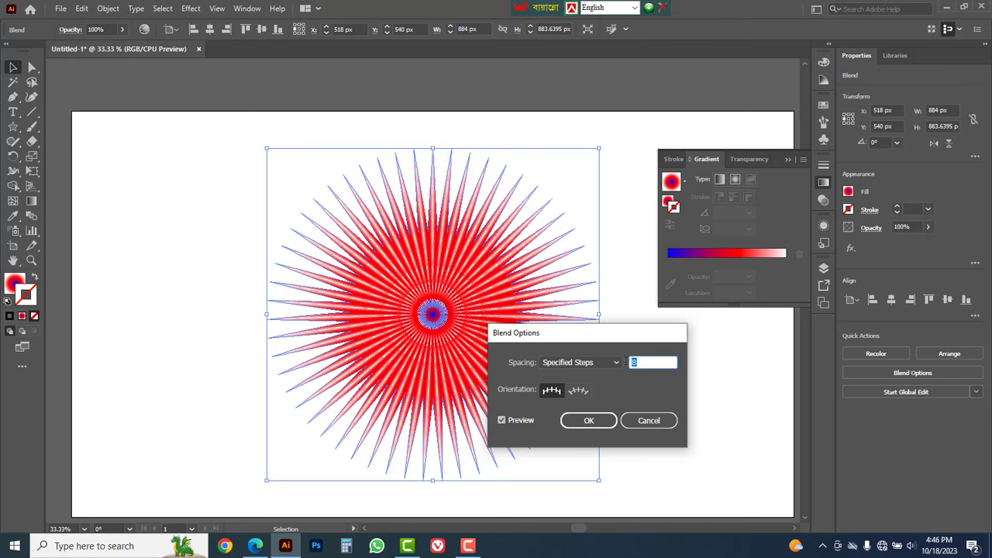
pyautogui.click(588, 421)
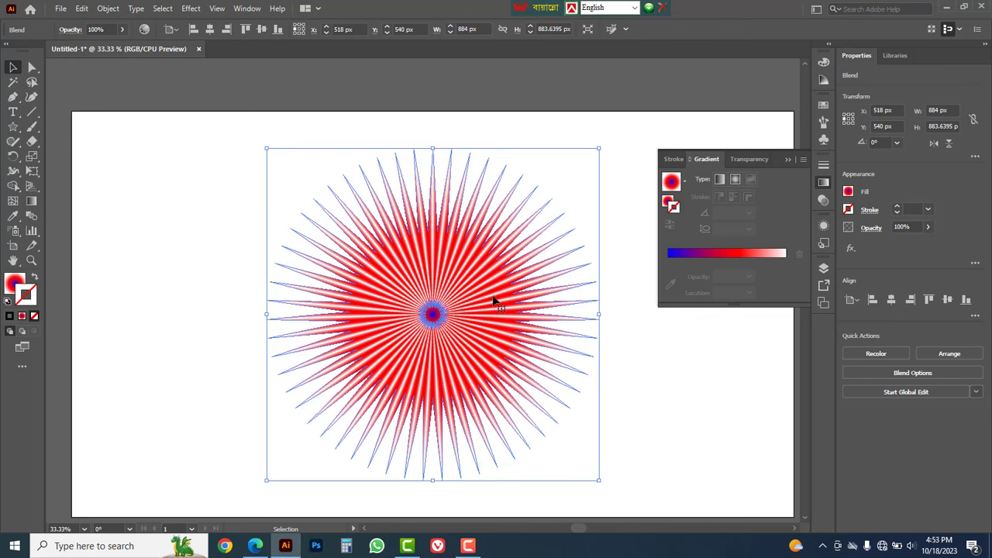
# - Start a Tweak distortion effect on the blended star
pyautogui.click(191, 9)
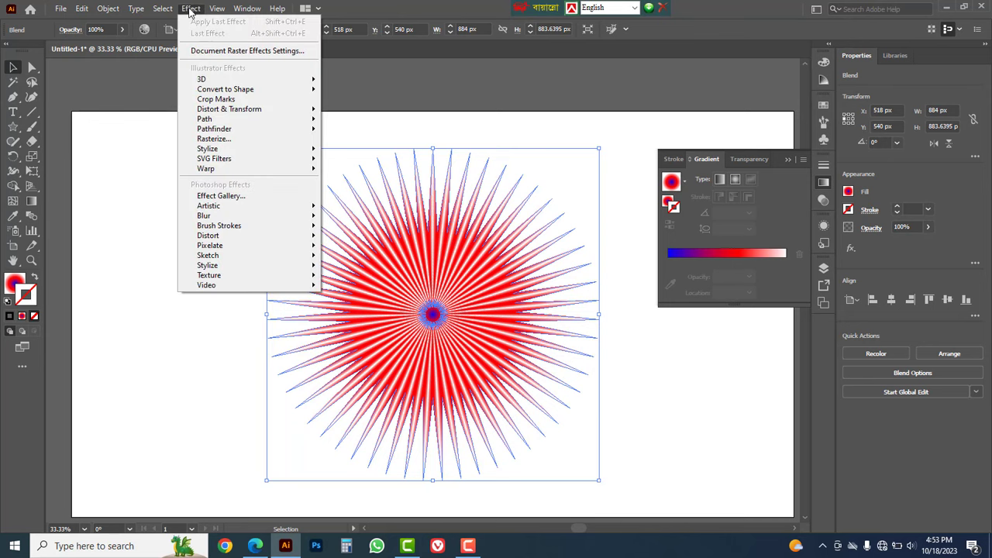
pyautogui.moveTo(222, 109)
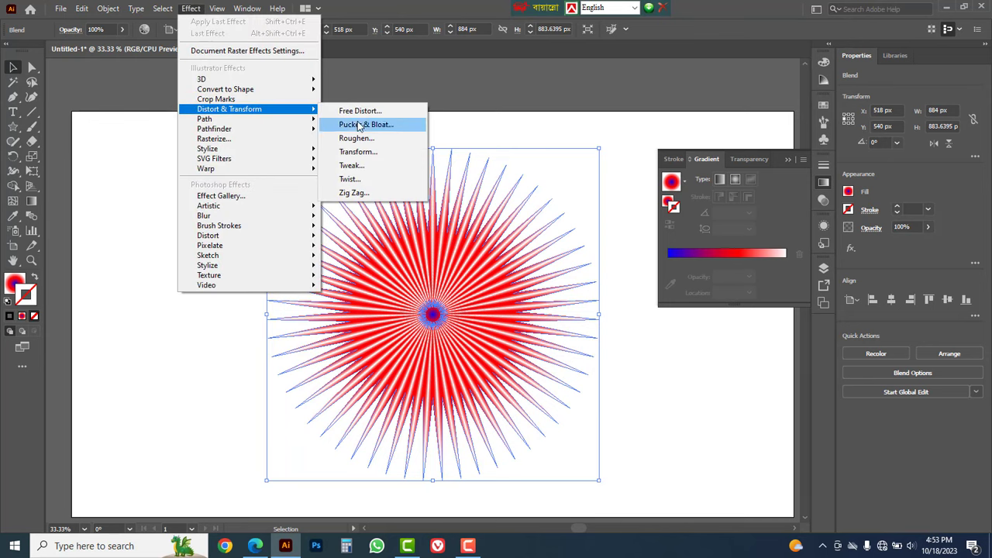
pyautogui.click(351, 166)
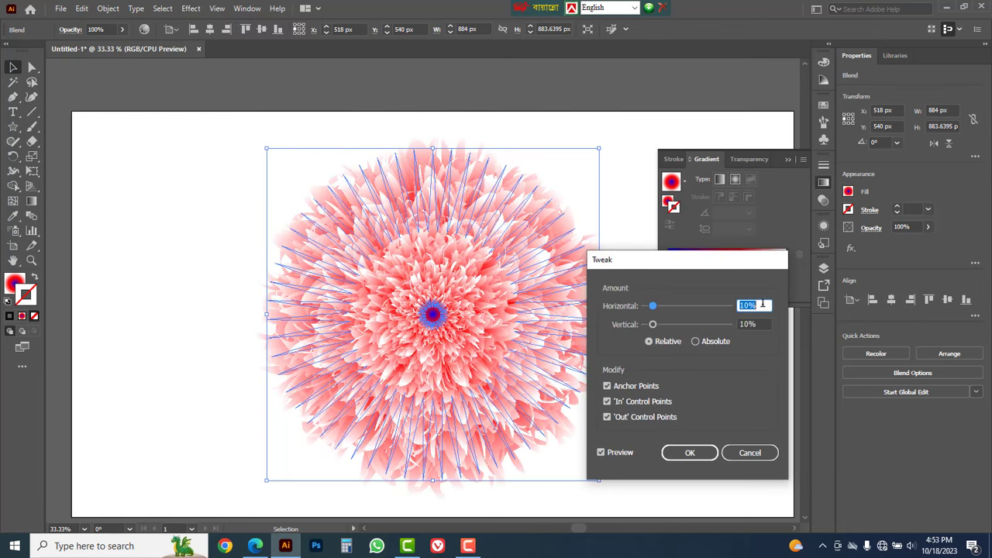
# - Try Tweak amounts of 30% horizontal and 30% vertical, comparing the flower with the preview off and on
pyautogui.click(745, 324)
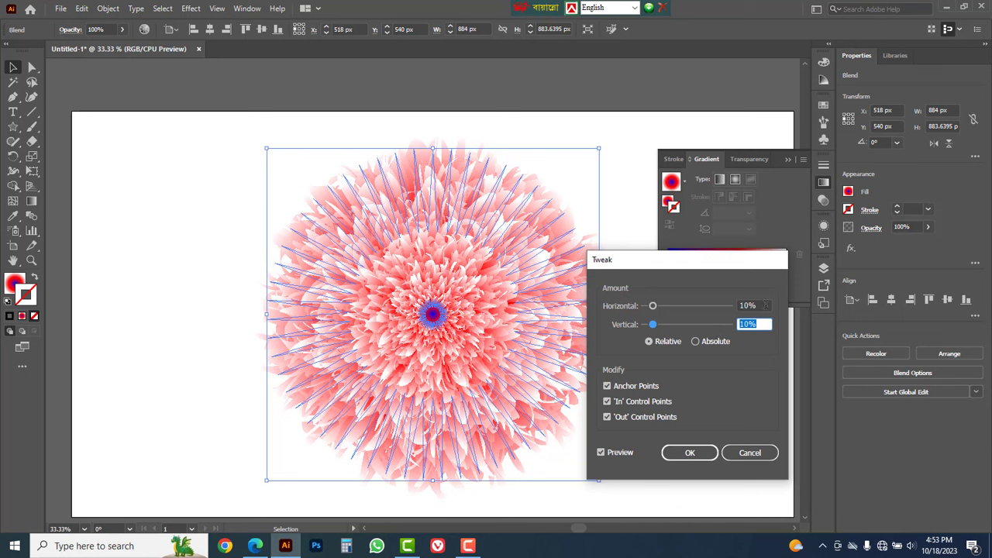
pyautogui.hotkey('shift', 'Tab')
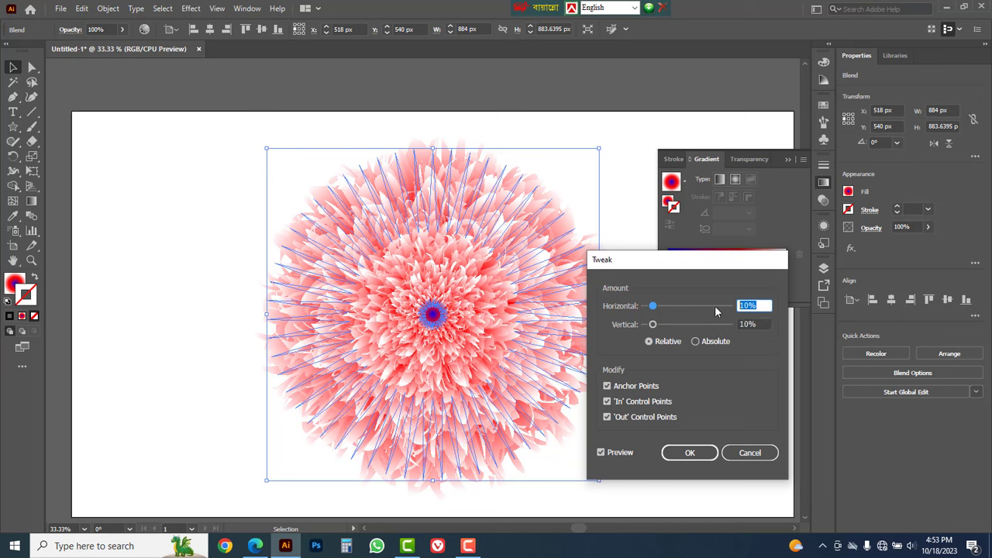
pyautogui.write('30')
pyautogui.click(763, 324)
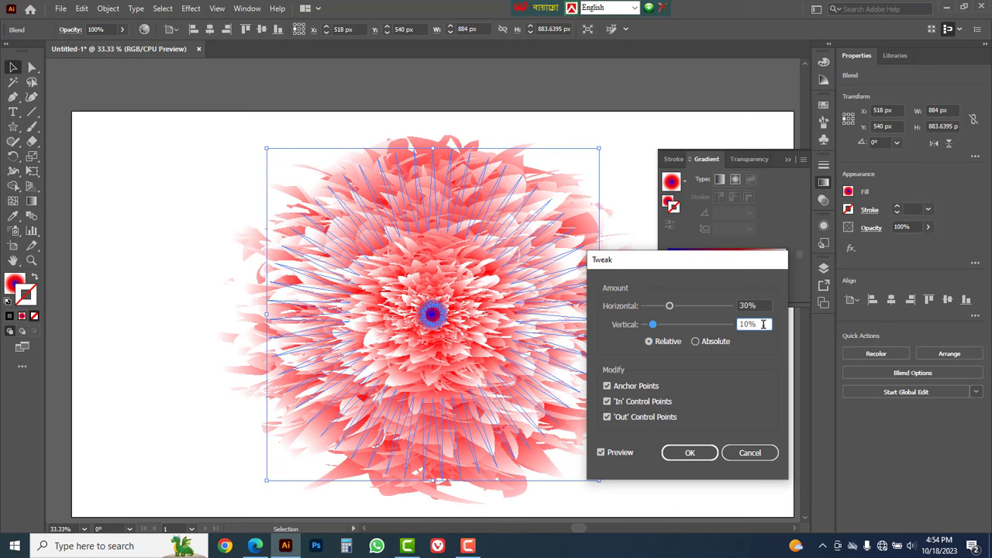
pyautogui.moveTo(763, 324); pyautogui.dragTo(729, 326)
pyautogui.write('30')
pyautogui.click(600, 455)
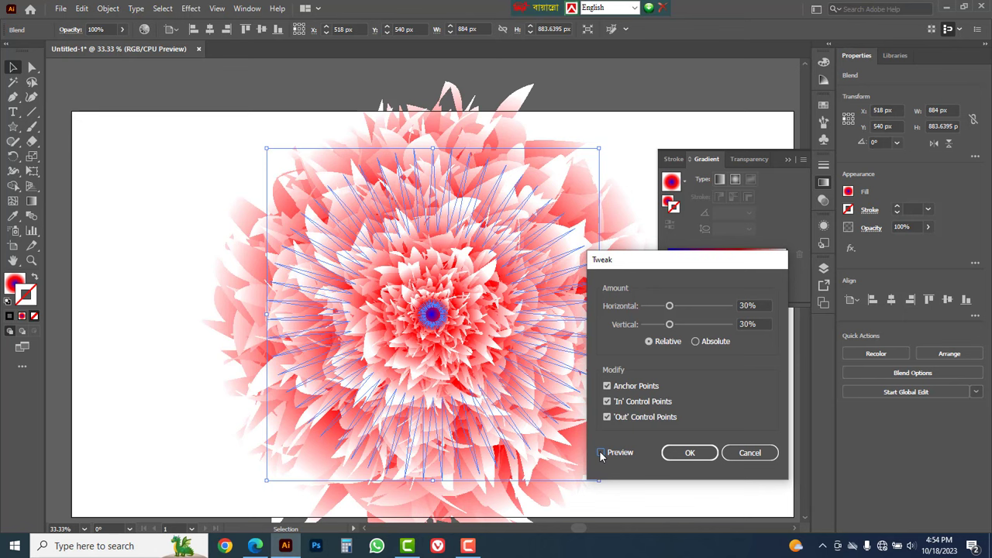
pyautogui.click(602, 454)
# - Set the Tweak amounts to 10% horizontal and 10% vertical, refresh the preview and apply the effect
pyautogui.click(671, 307)
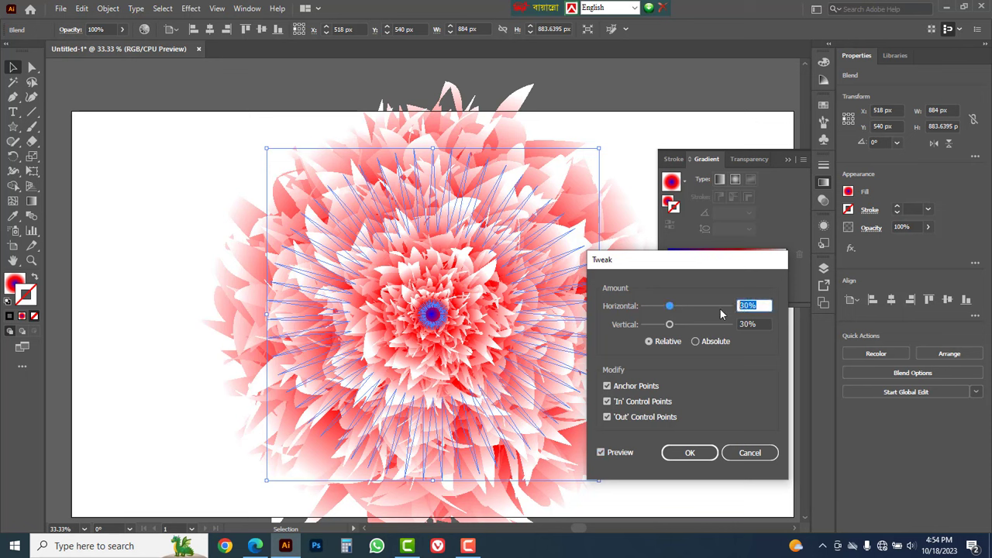
pyautogui.write('10')
pyautogui.click(762, 324)
pyautogui.write('10')
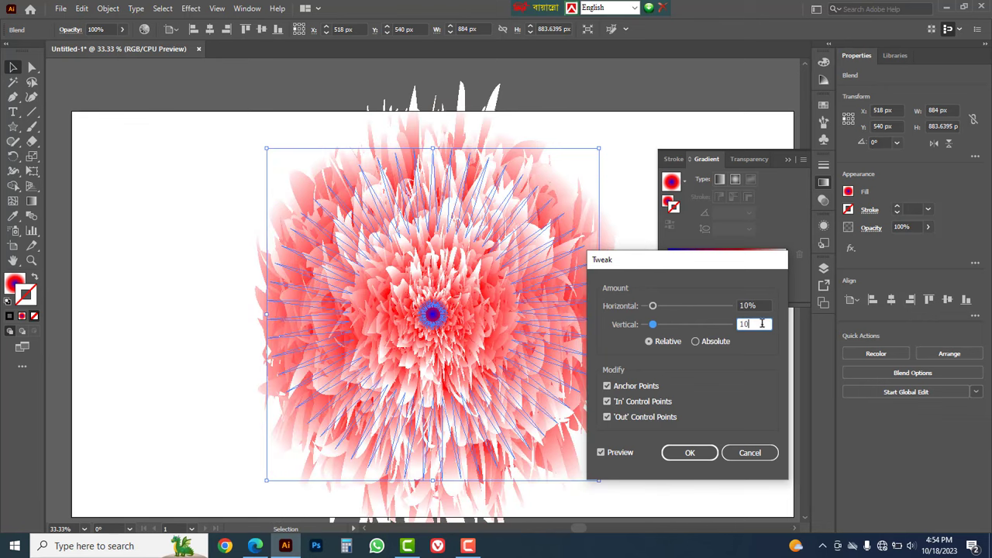
pyautogui.click(602, 453)
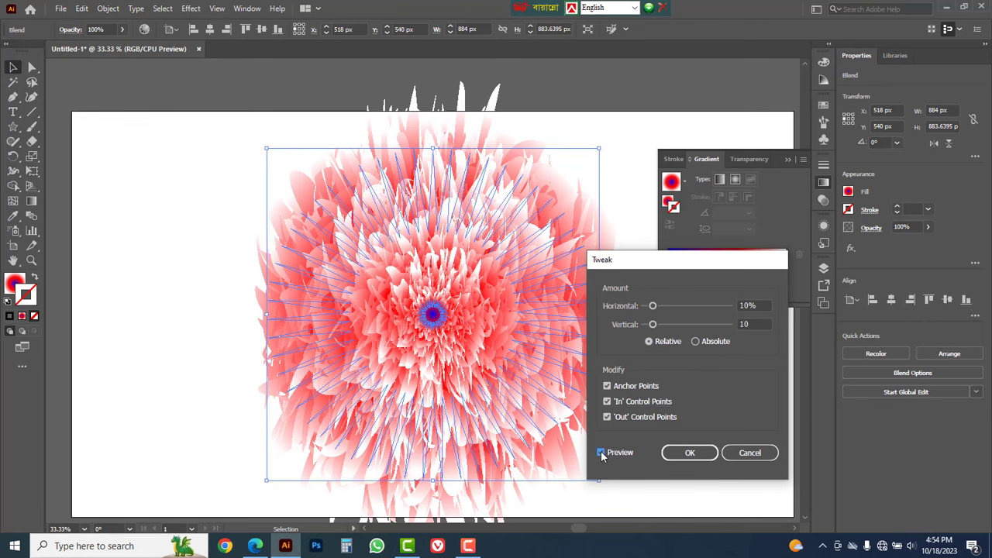
pyautogui.click(601, 454)
pyautogui.click(601, 454)
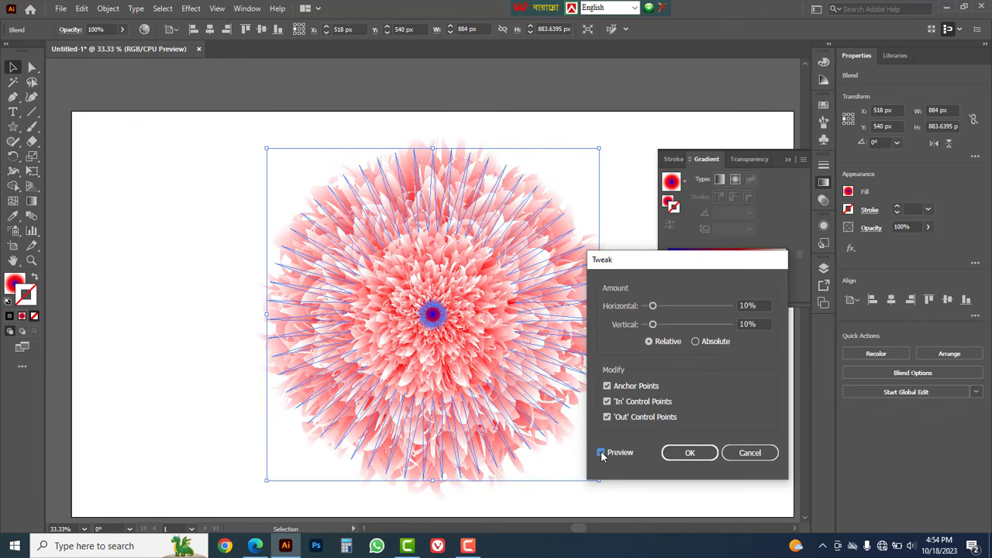
pyautogui.click(689, 456)
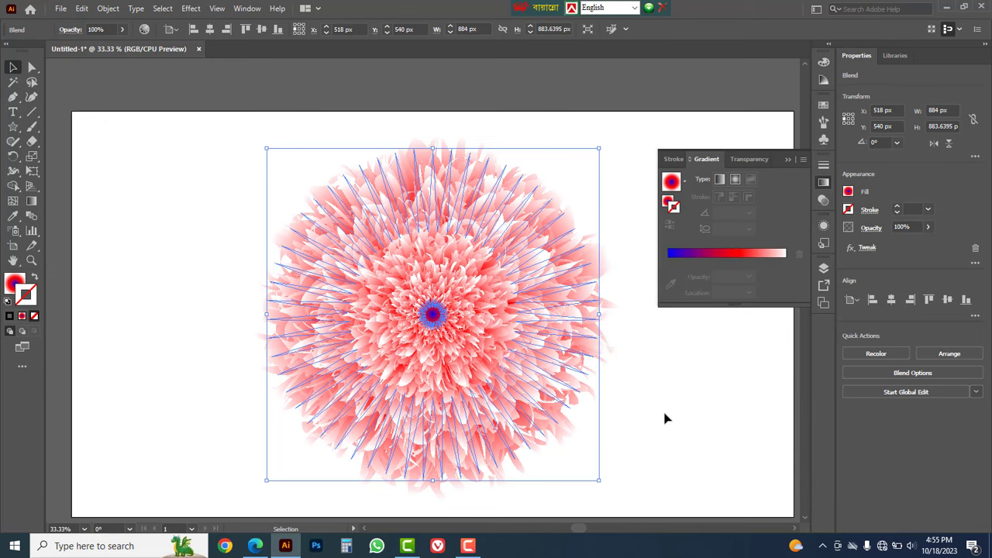
# - Deselect the flower and examine its petals and center up close
pyautogui.click(664, 419)
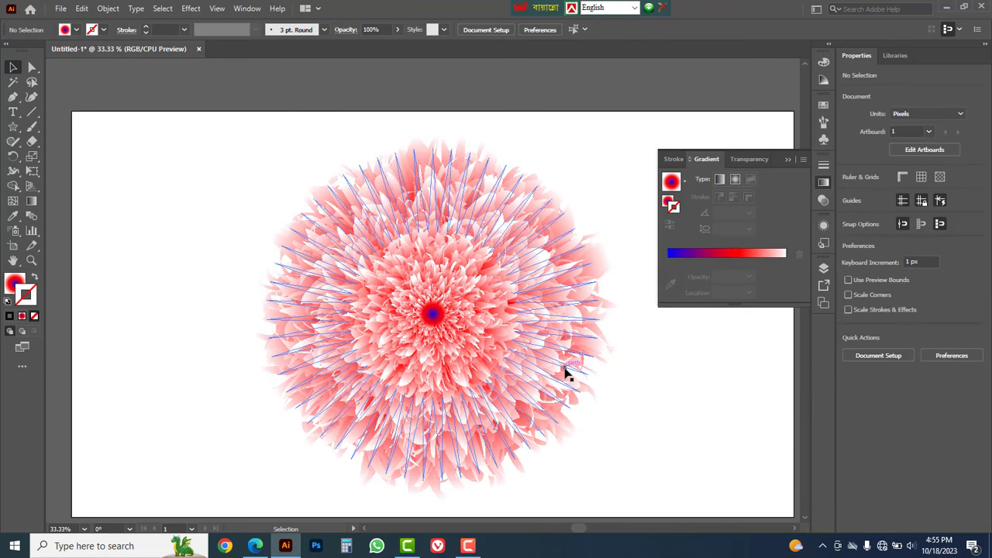
pyautogui.press('a')
pyautogui.keyDown('ctrl'); pyautogui.click(457, 310); pyautogui.keyUp('ctrl')
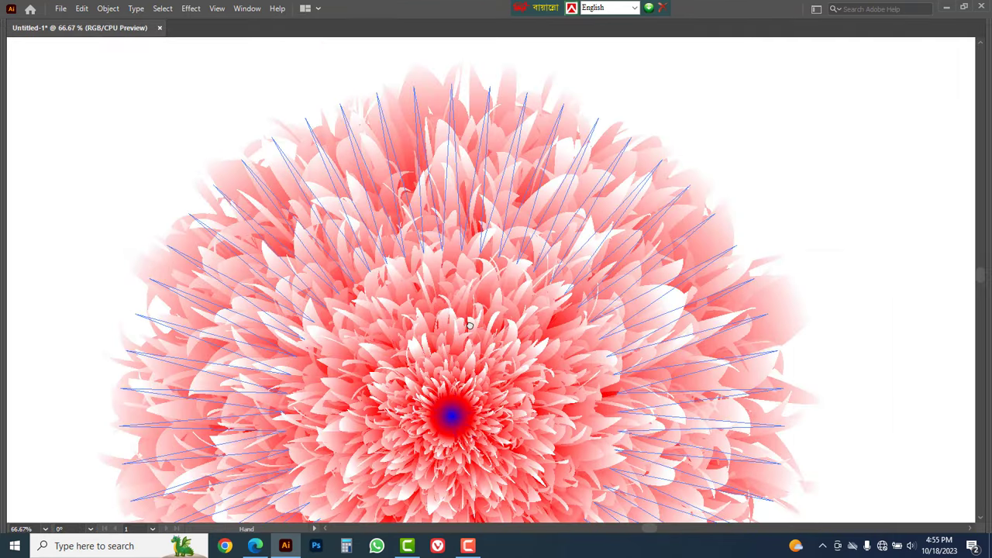
pyautogui.scroll(-5, 459, 304)
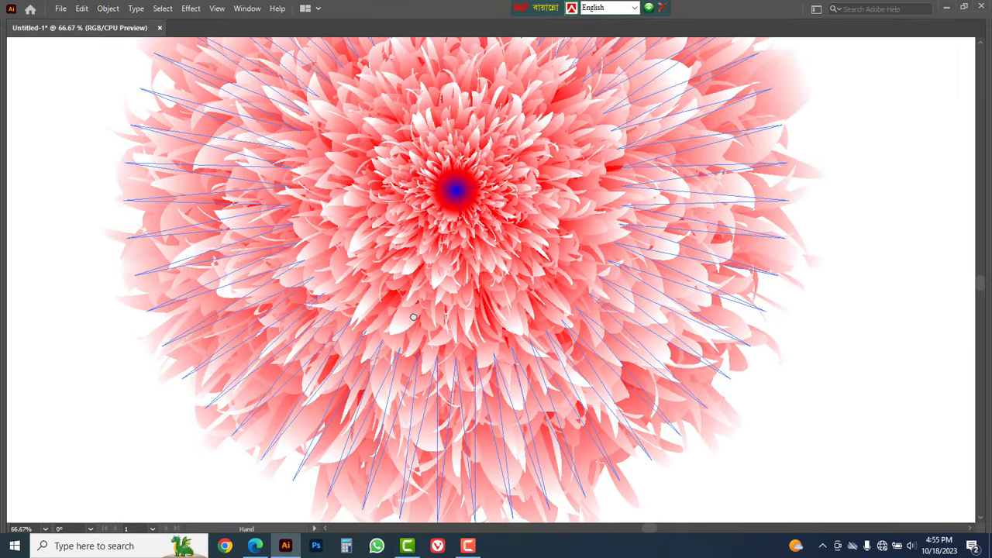
pyautogui.moveTo(328, 181); pyautogui.dragTo(313, 291)
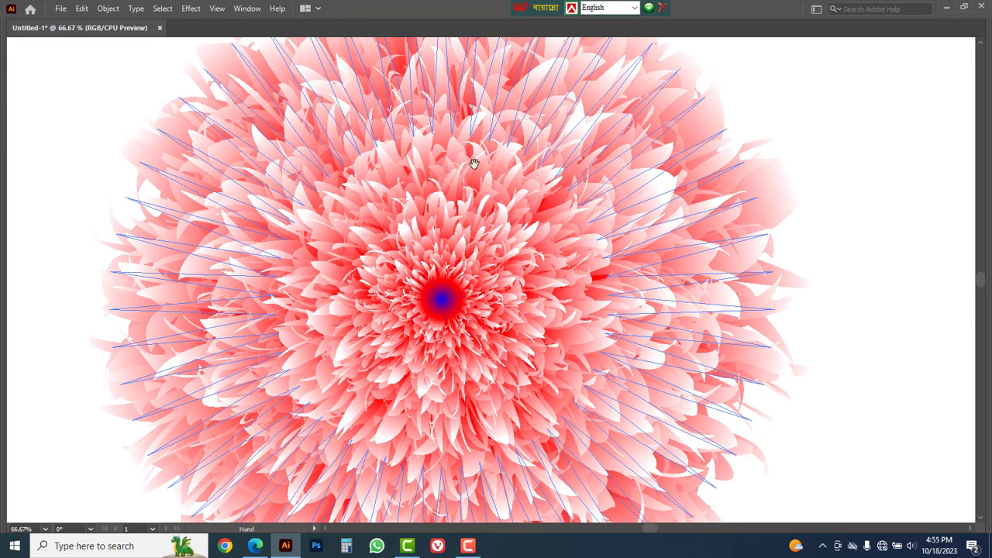
pyautogui.moveTo(475, 167); pyautogui.dragTo(475, 204)
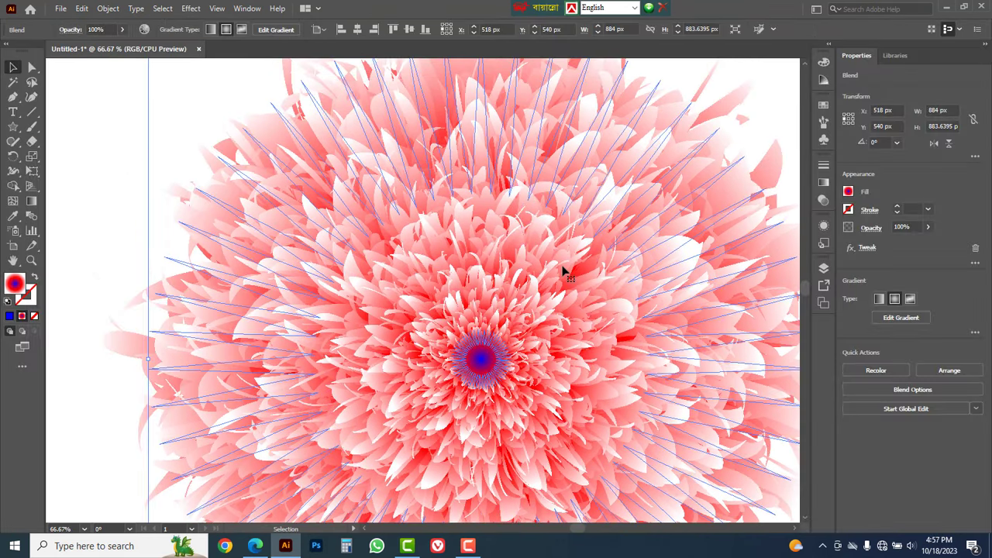
# - Recolor the blue inner stop of the flower's gradient, trying yellow and settling on RGB Red
pyautogui.click(824, 185)
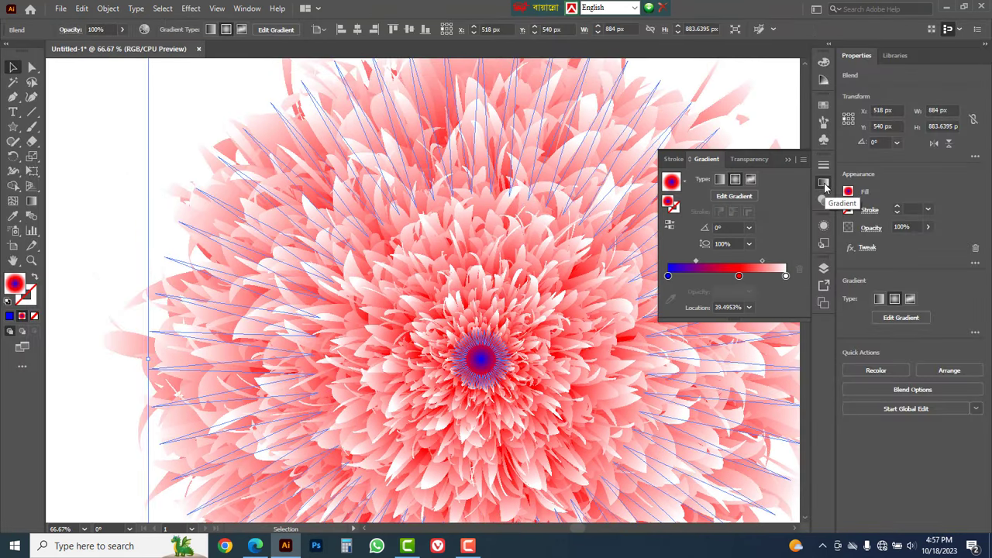
pyautogui.click(669, 276)
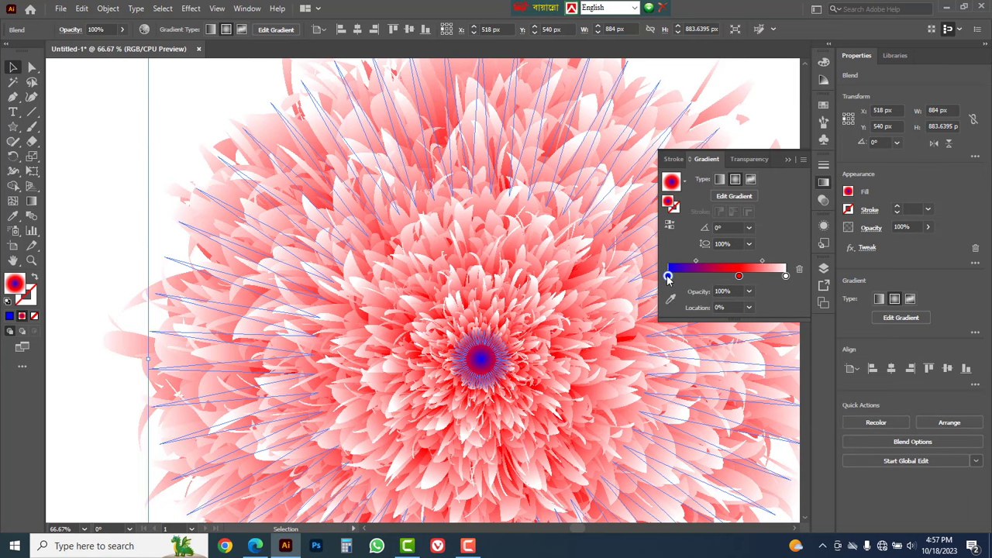
pyautogui.doubleClick(669, 276)
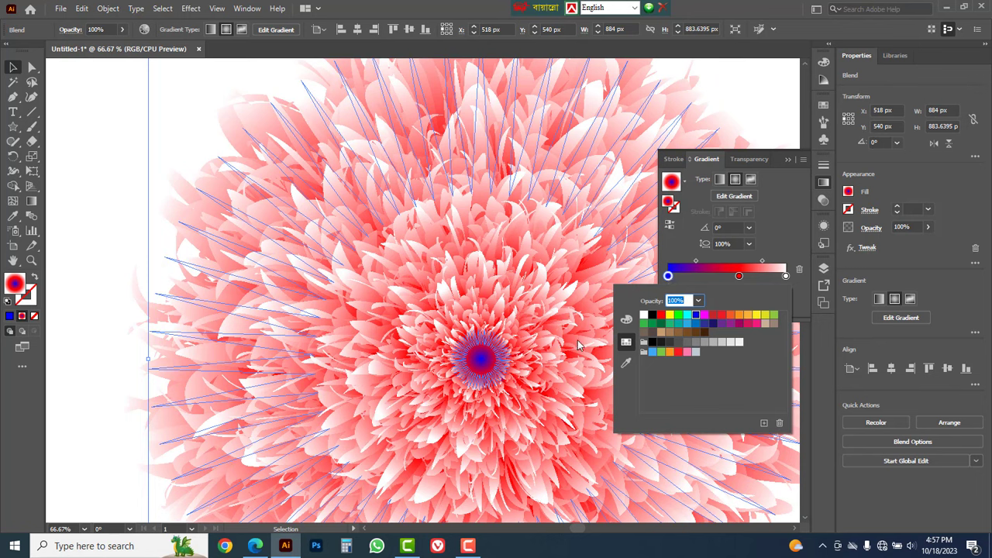
pyautogui.click(669, 317)
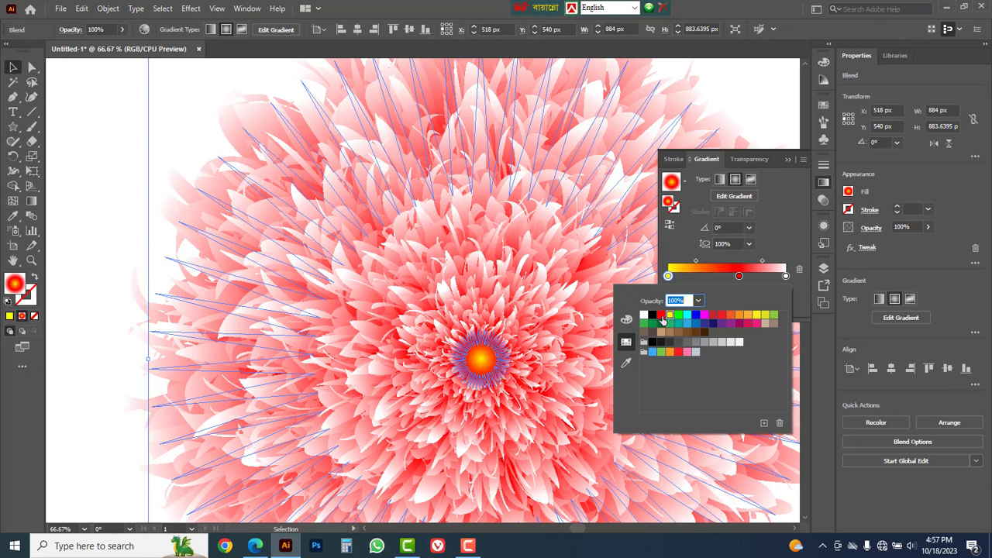
pyautogui.click(661, 316)
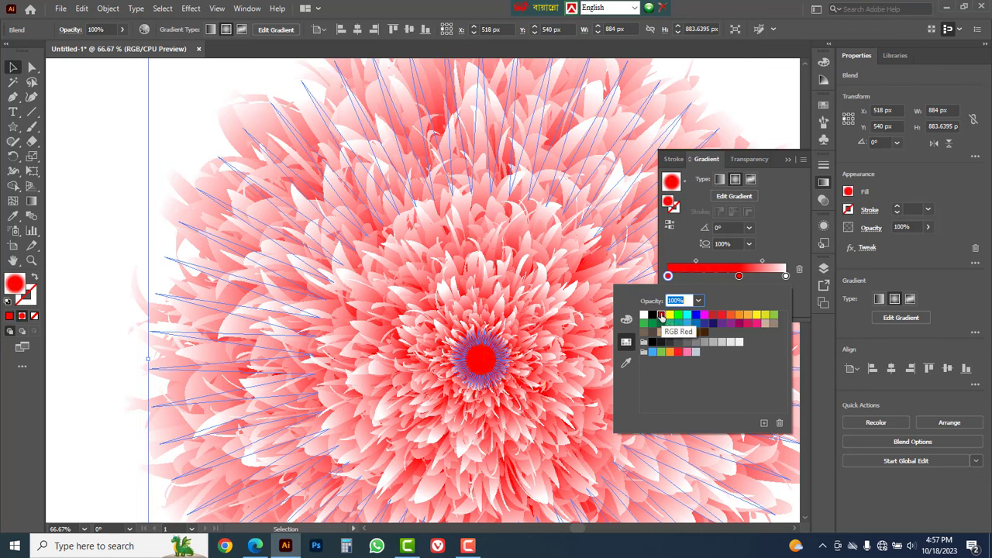
# - Recolor the inner stop of the flower's gradient with the pink swatch
pyautogui.click(687, 356)
pyautogui.click(103, 243)
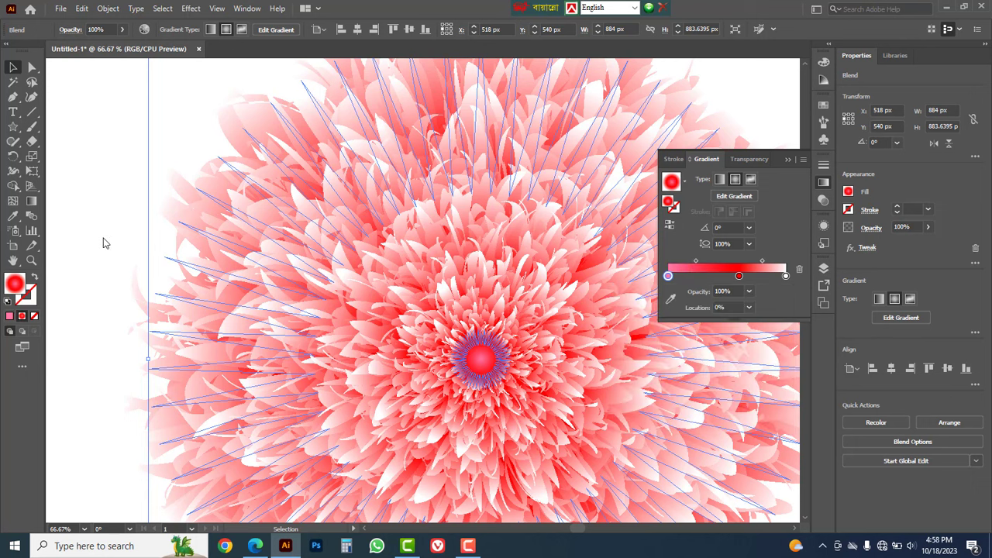
pyautogui.press('a')
pyautogui.press('v')
pyautogui.hotkey('ctrl', '-')
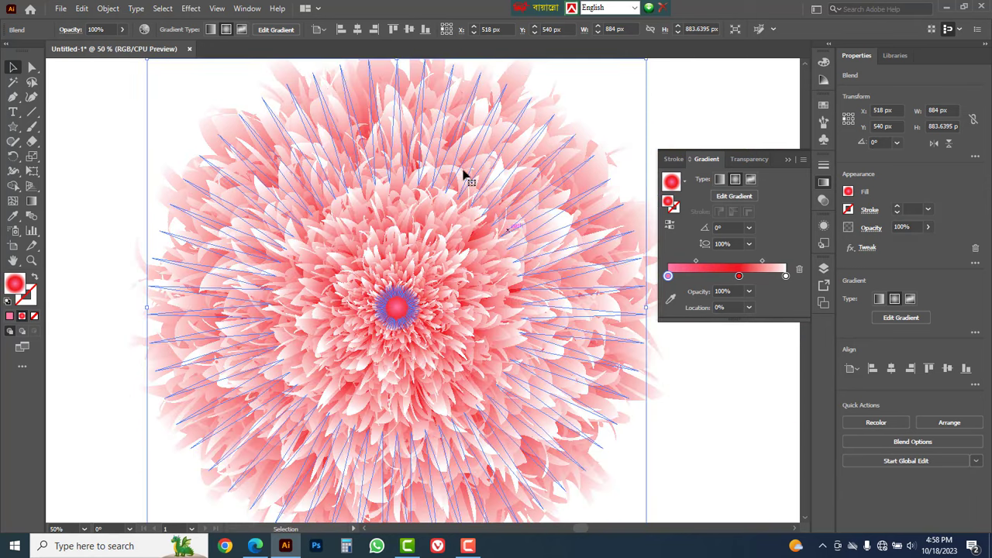
# - Recolor the gradient's middle stop, trying blue, pink R=237 G=30 B=121 and dark gray before settling on red, and deselect the flower
pyautogui.click(739, 277)
pyautogui.doubleClick(739, 277)
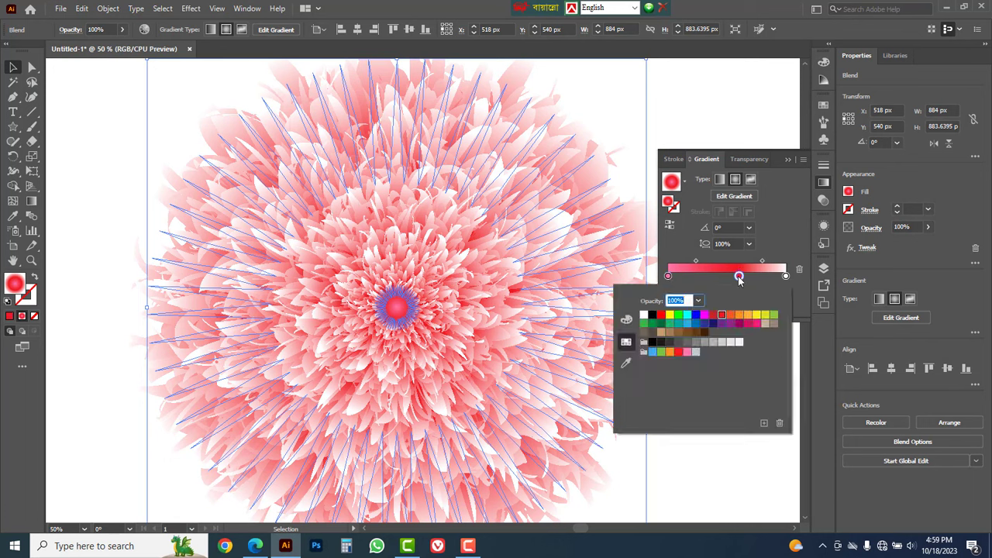
pyautogui.click(695, 316)
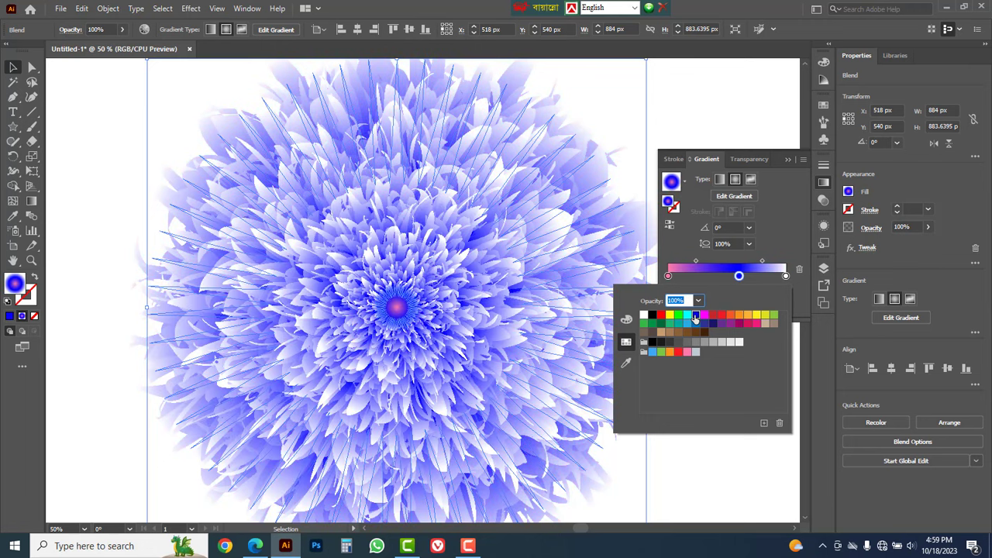
pyautogui.click(758, 326)
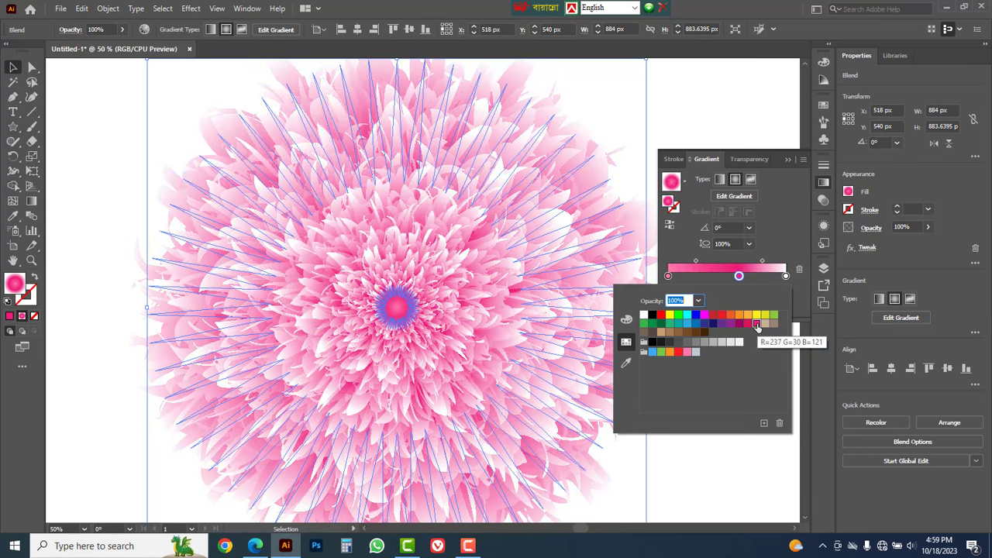
pyautogui.click(670, 345)
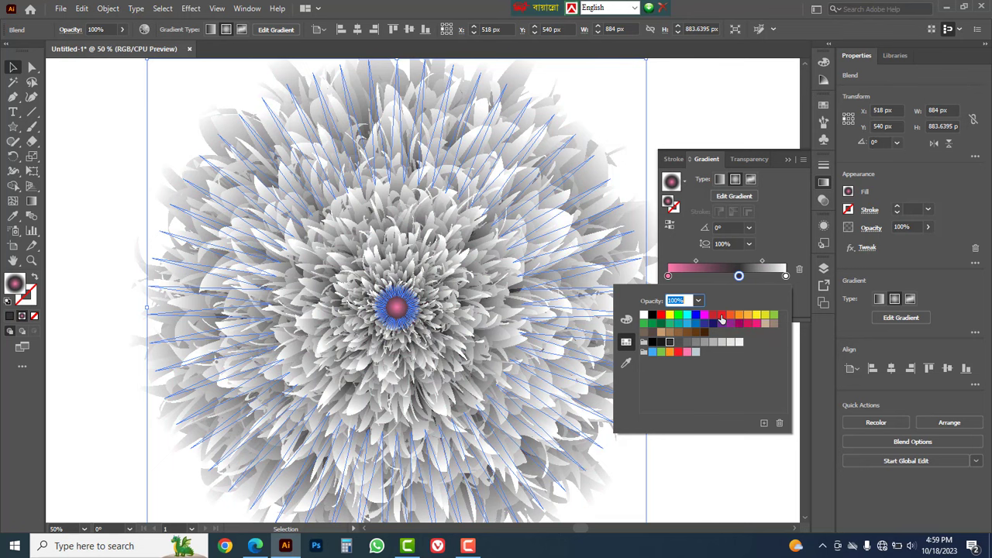
pyautogui.click(721, 316)
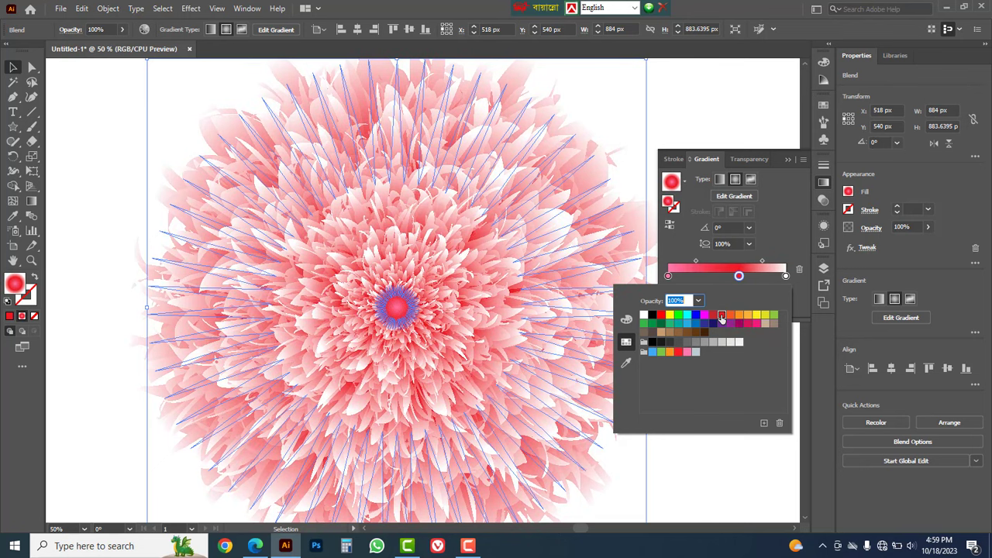
pyautogui.click(106, 213)
pyautogui.click(106, 213)
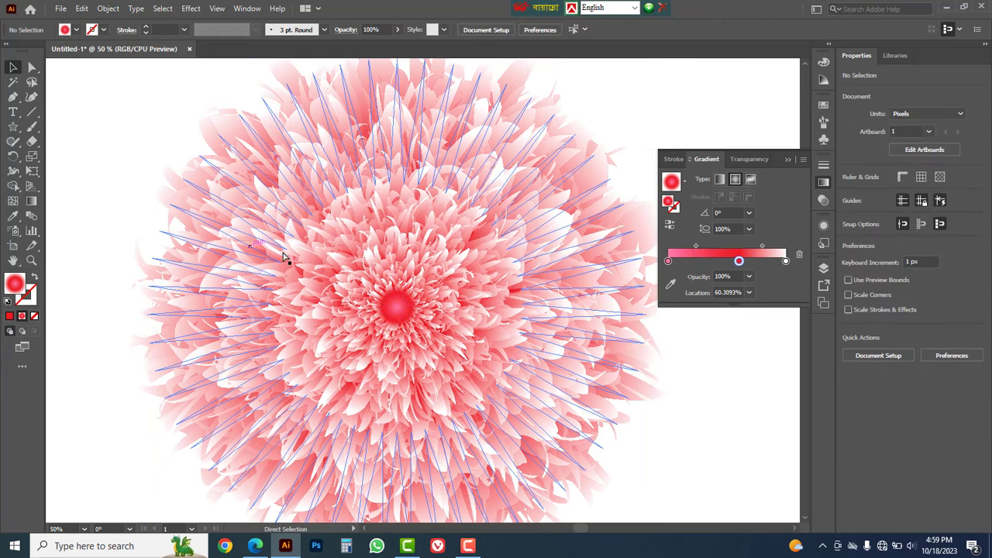